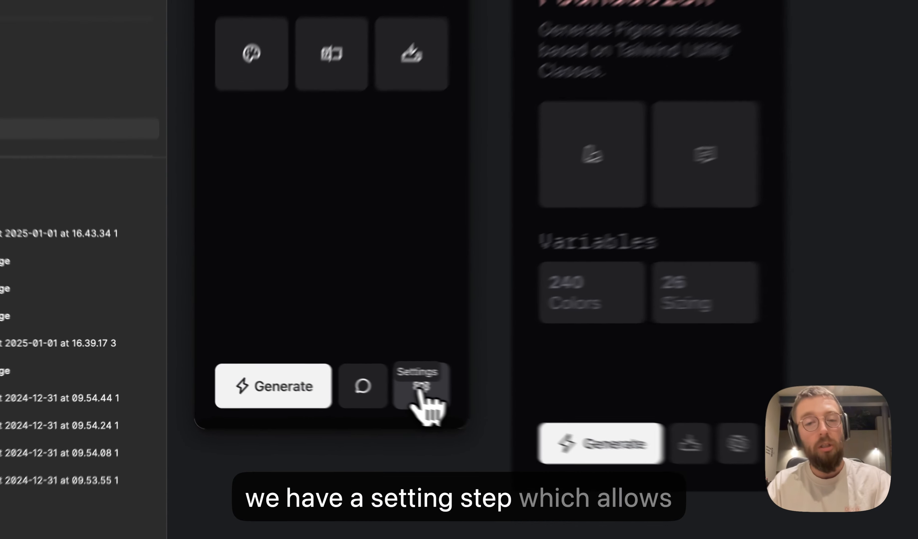
- Try switching Typography off in the plugin's generation settings and turn it back on
click(315, 373)
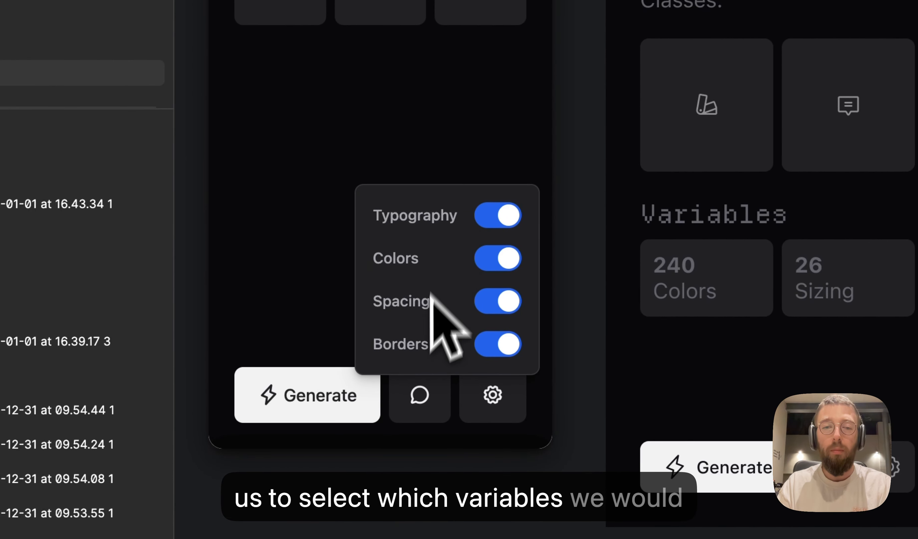
click(503, 218)
click(503, 259)
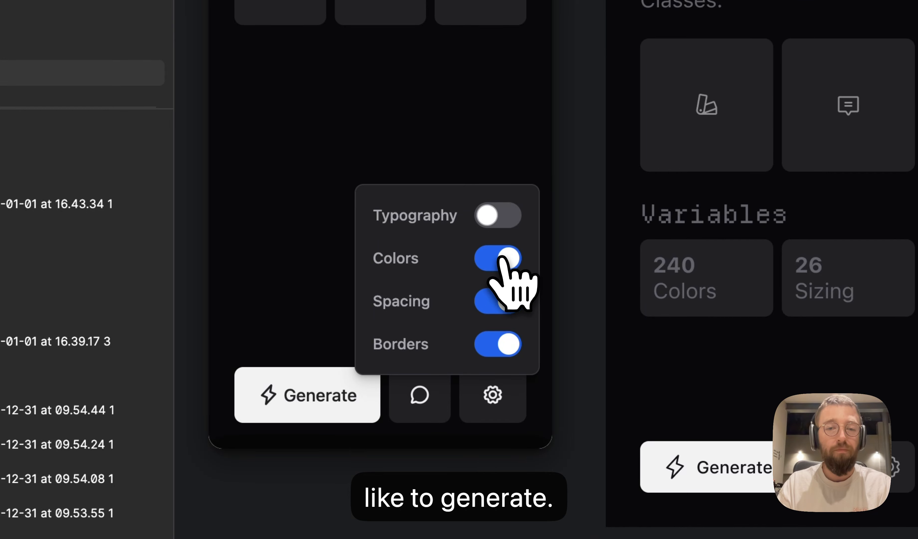
click(498, 216)
click(467, 181)
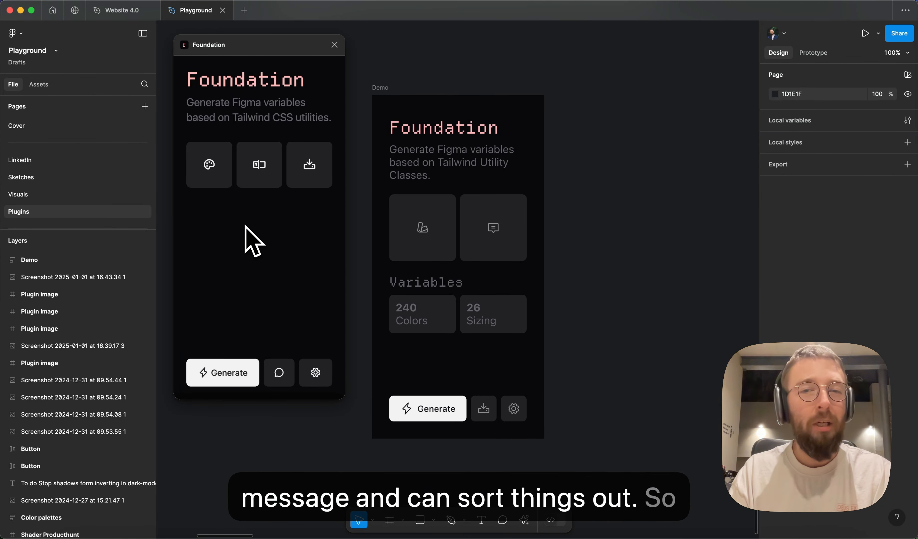
- In the plugin's color configuration, set Primary to #ffb6b8 sampled from the Demo frame's heading, disable the Secondary color, and save
click(387, 89)
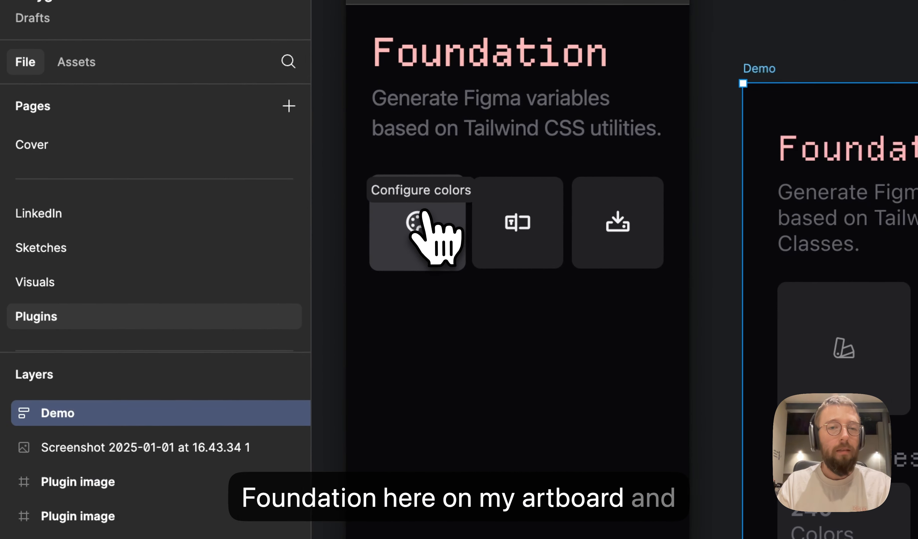
click(149, 306)
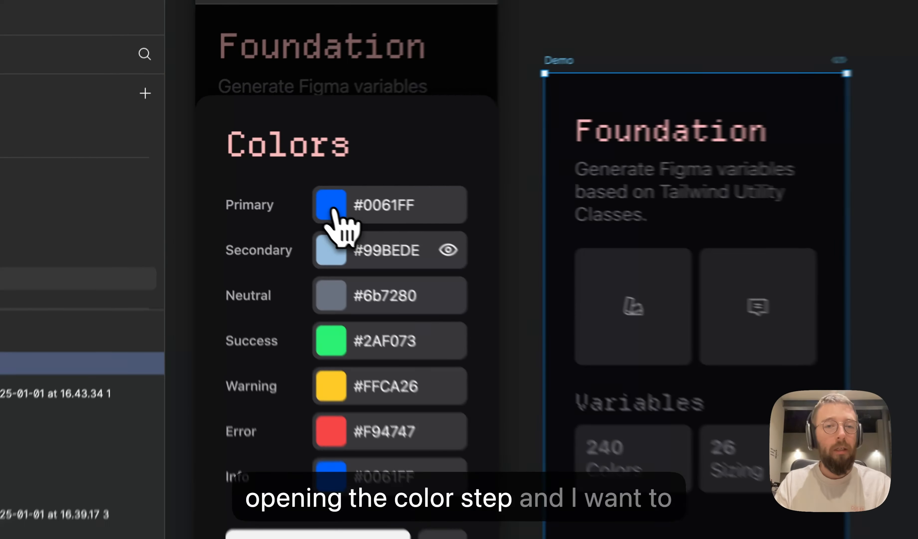
click(251, 170)
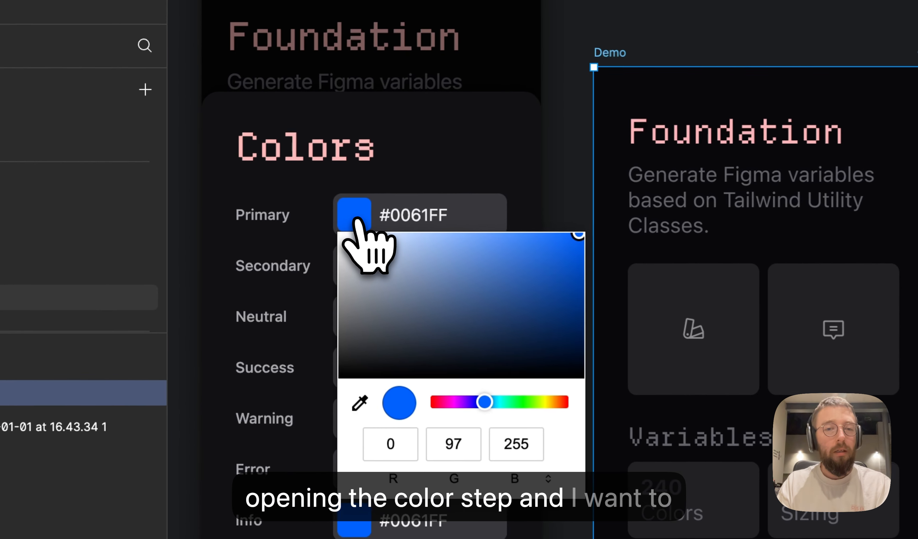
click(363, 409)
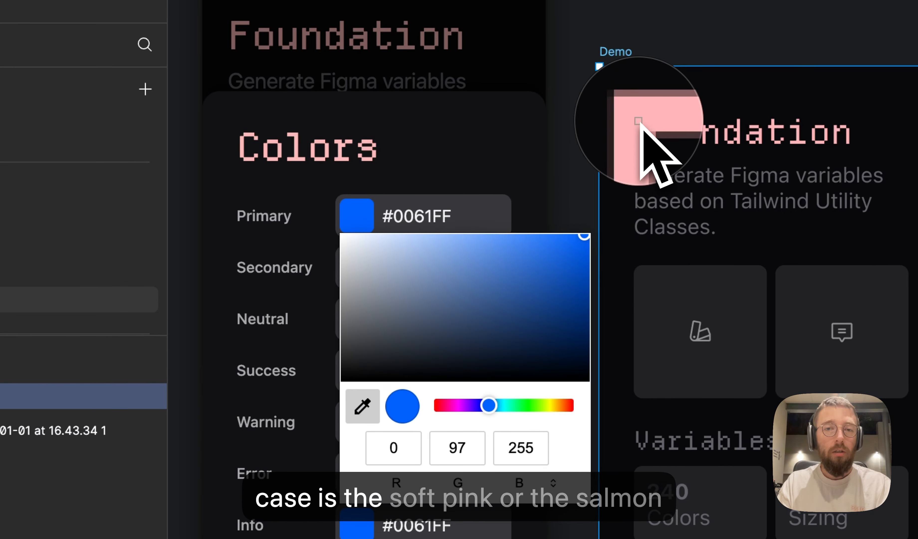
click(639, 121)
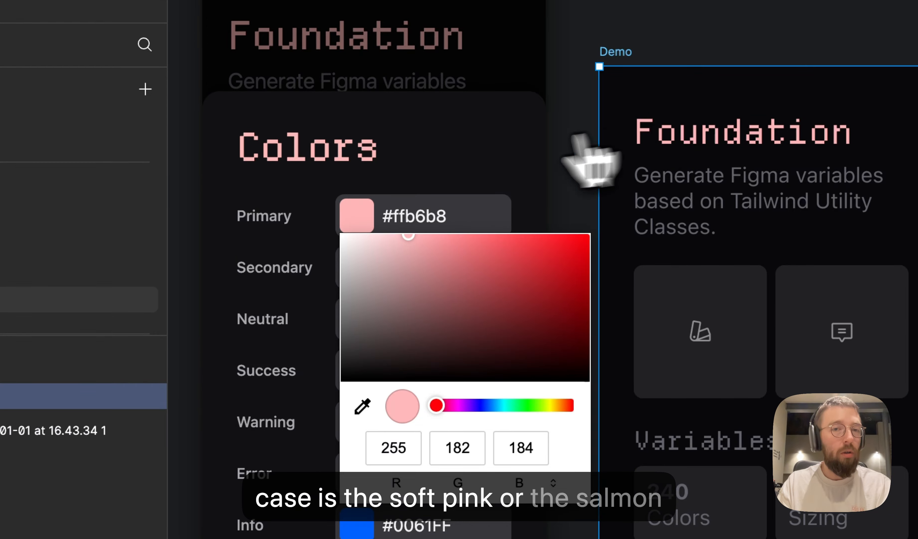
click(292, 264)
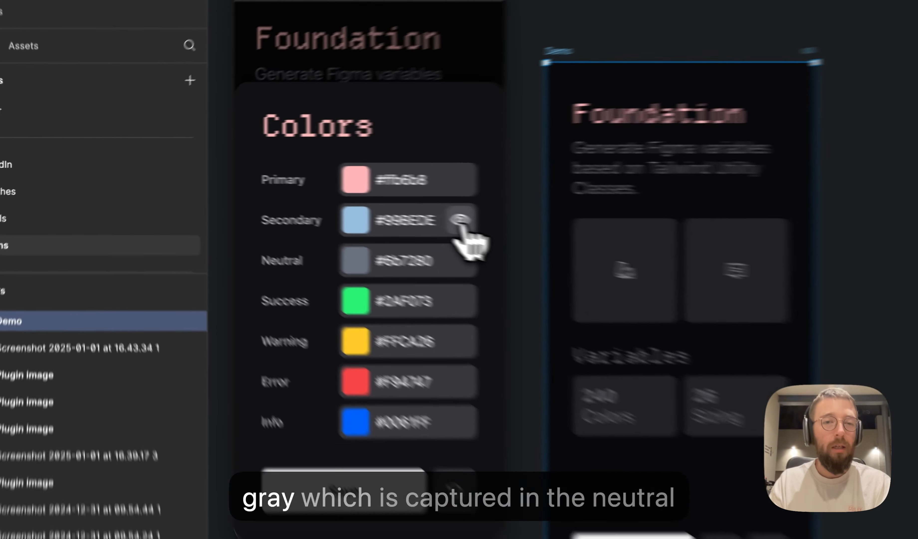
click(321, 197)
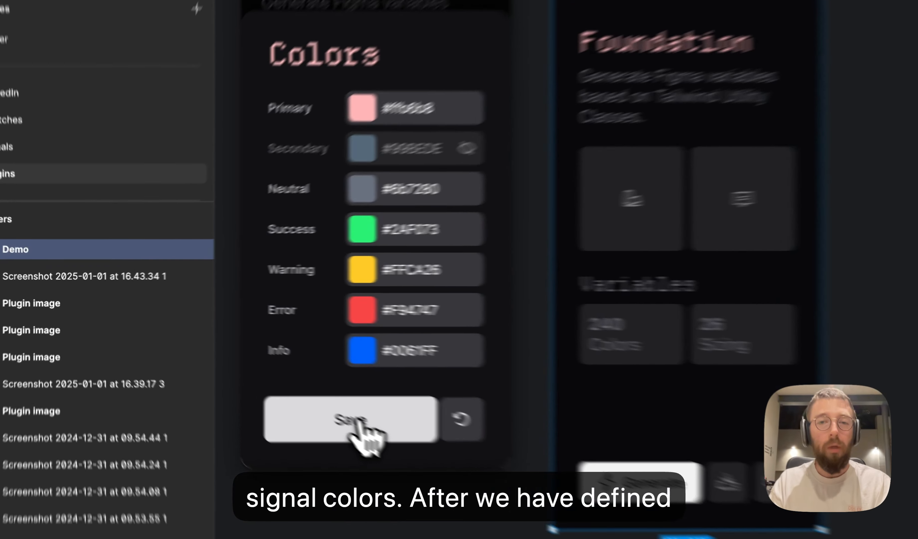
click(249, 367)
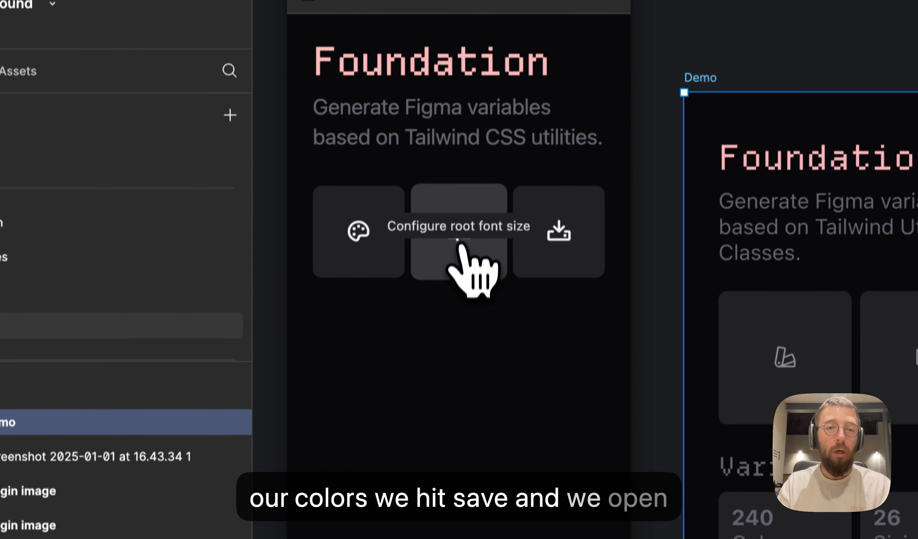
- Save the root font size at 16 px and generate the variables with nothing selected on the canvas
click(459, 270)
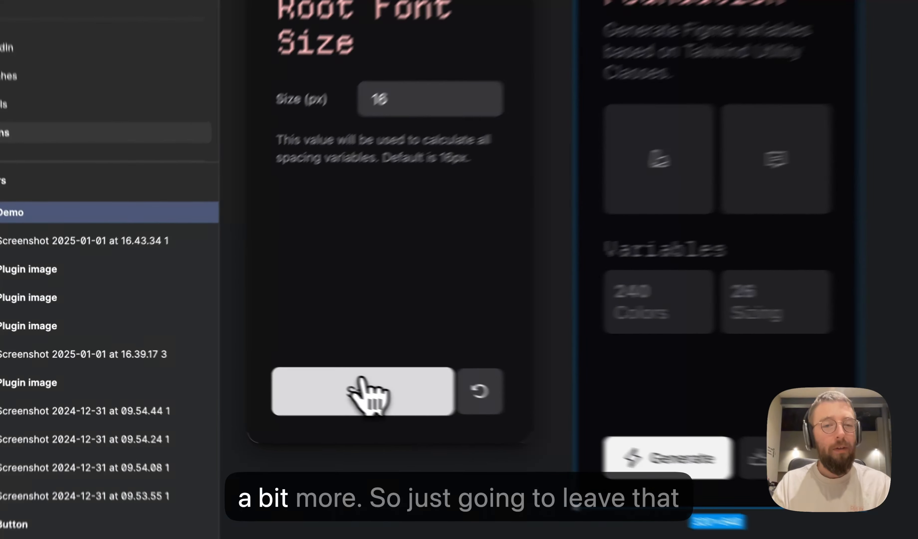
click(245, 366)
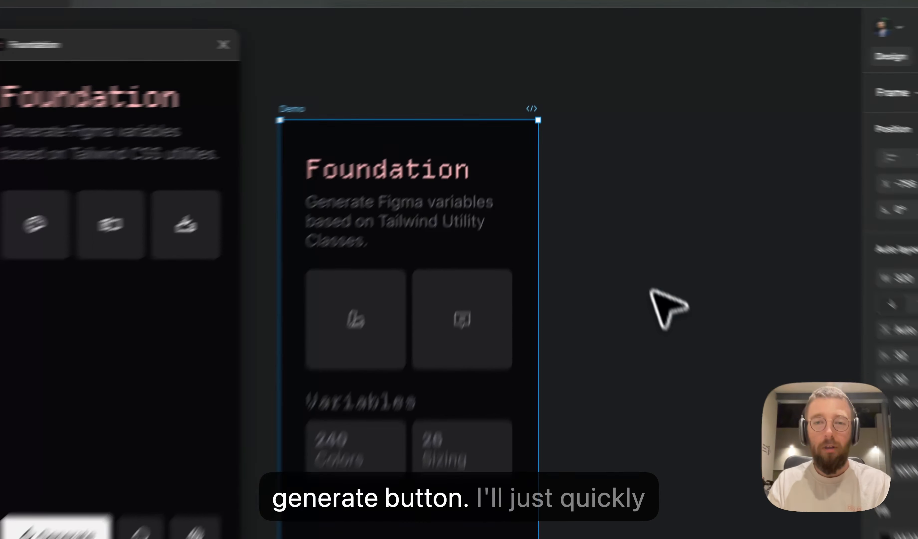
click(621, 210)
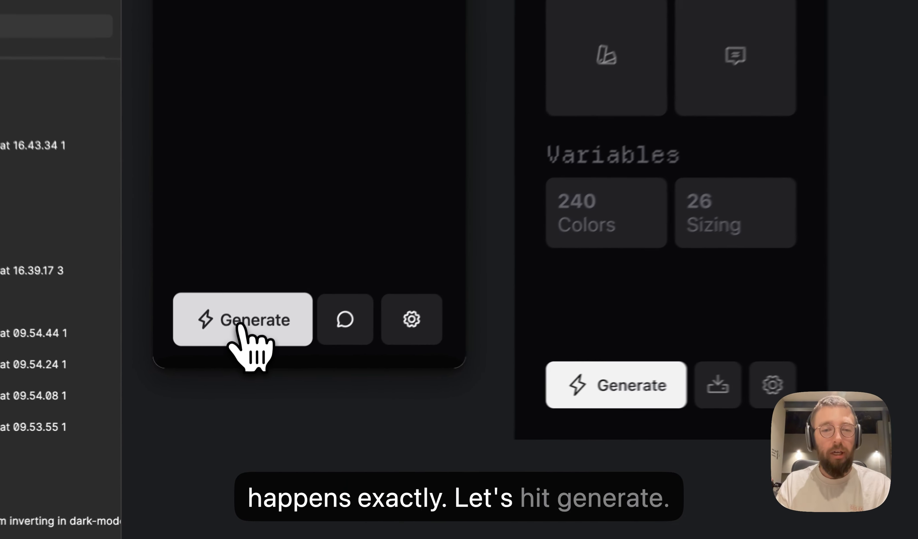
click(222, 376)
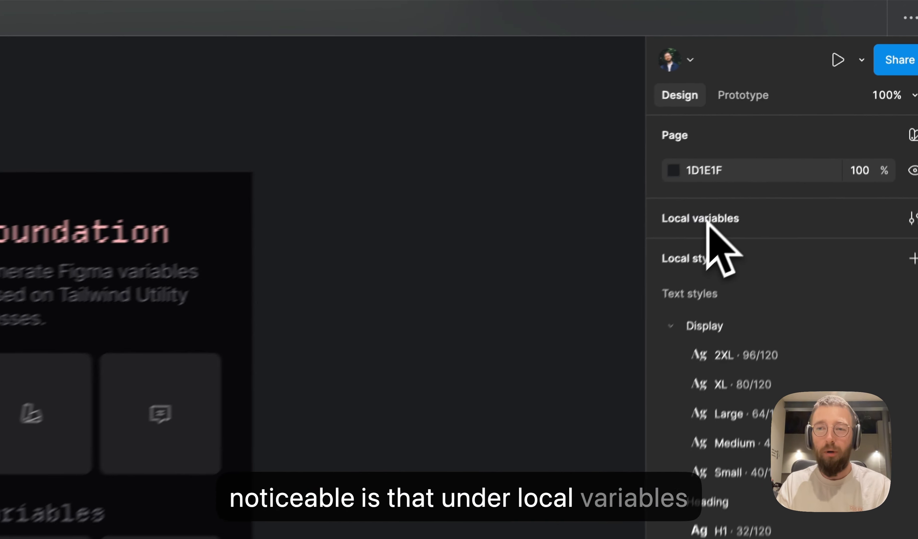
- Open the file's local variables and display the Spacing collection
click(795, 125)
drag(500, 138, 641, 111)
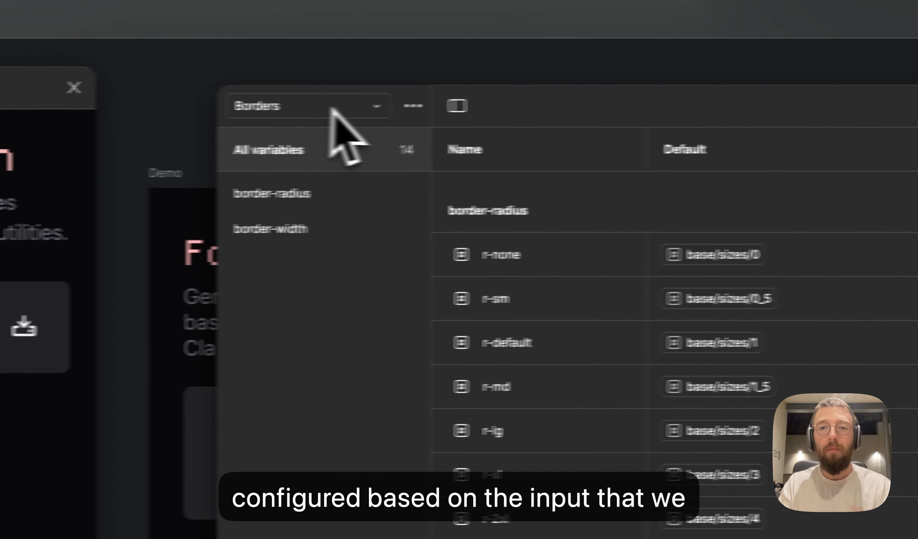
click(727, 96)
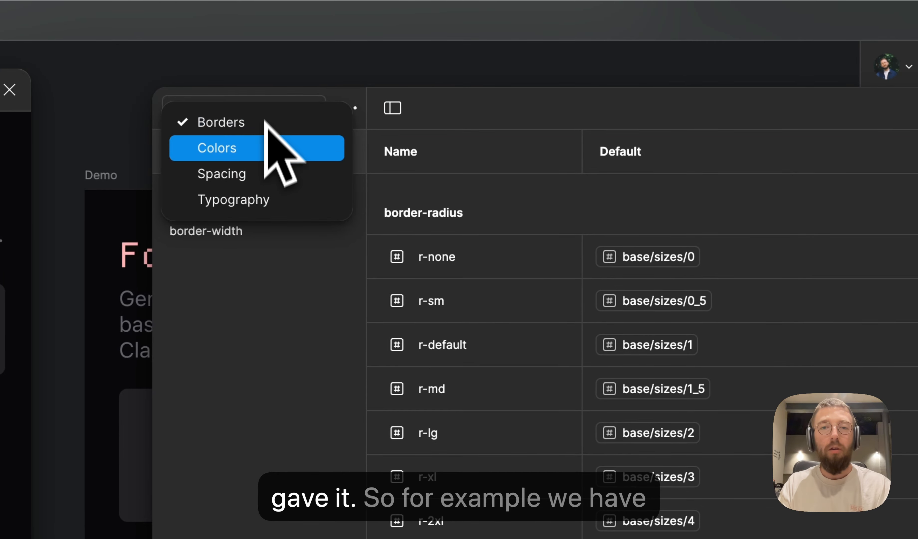
click(263, 173)
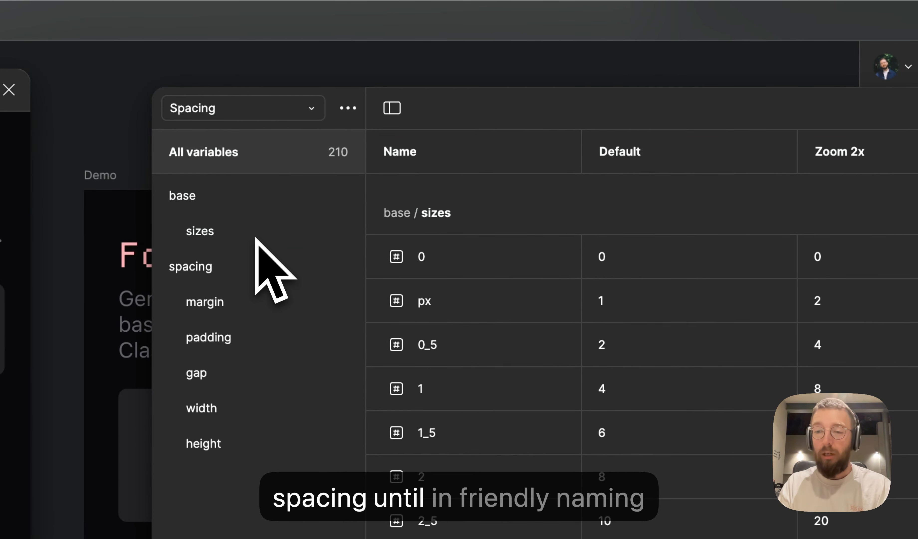
- Inspect the details of the px variable in the base sizes group, and close them
click(708, 111)
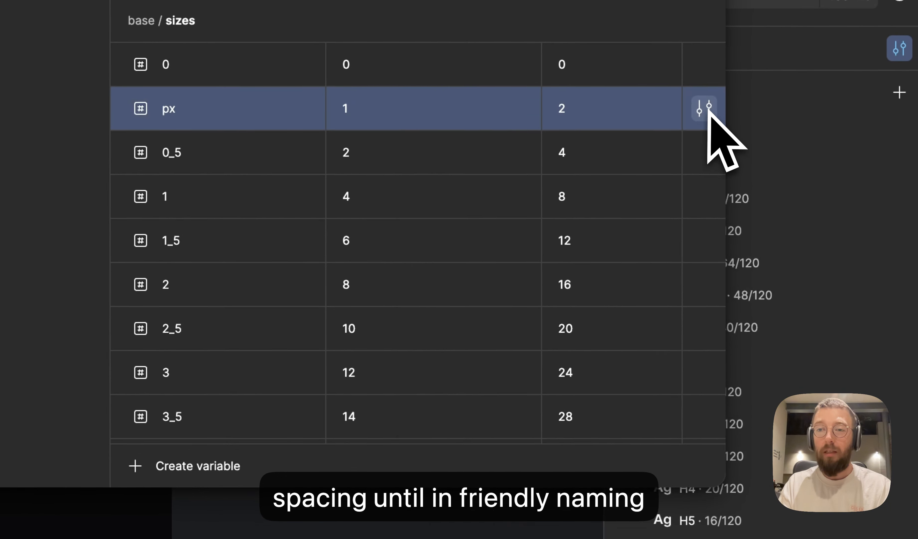
click(708, 110)
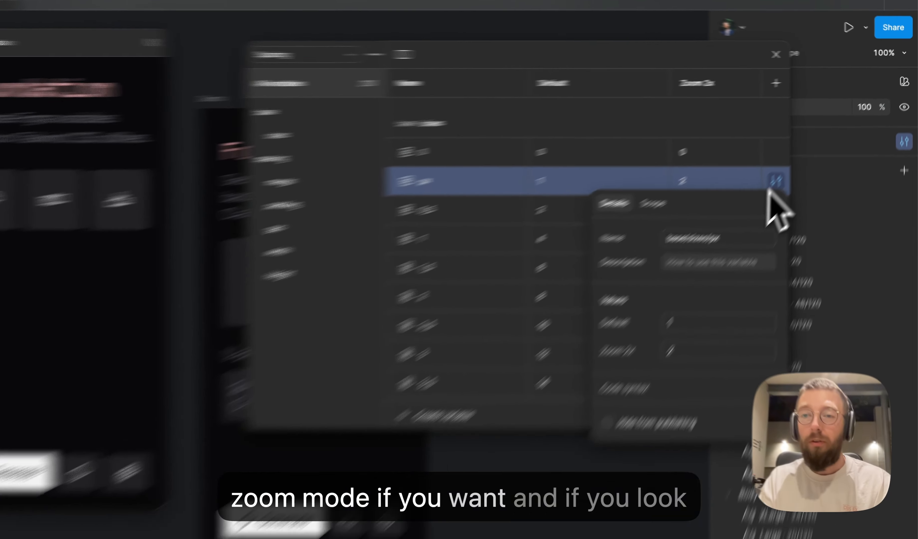
click(810, 150)
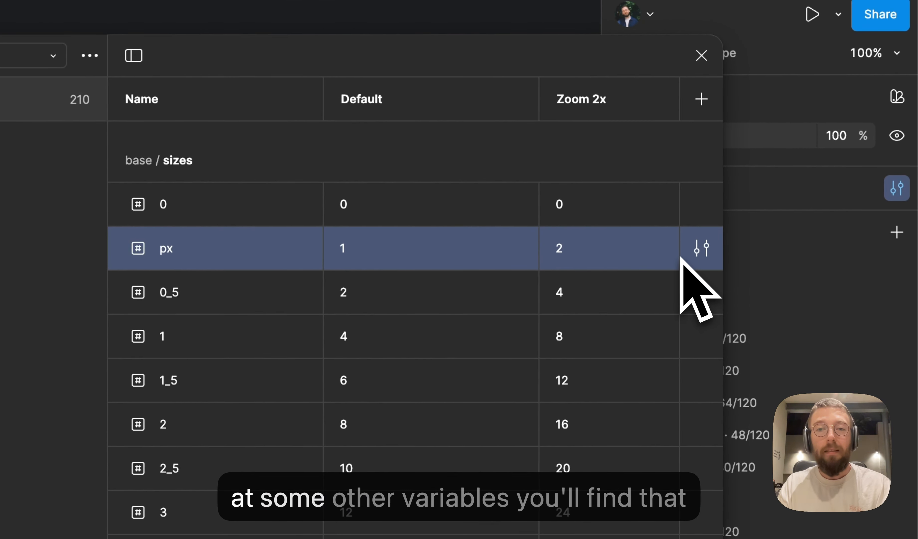
- Inspect the details of the 0_5 variable in the margin group, and look through the base sizes it references
click(91, 234)
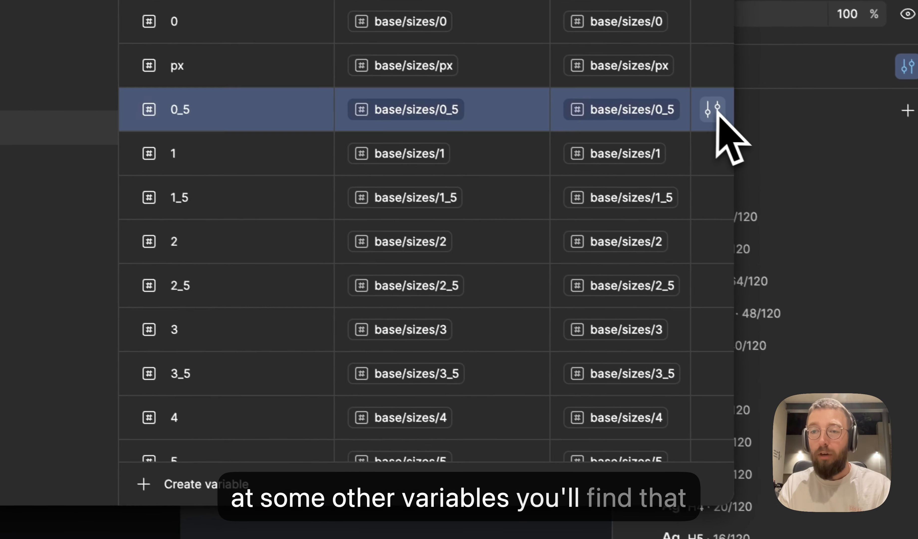
click(808, 167)
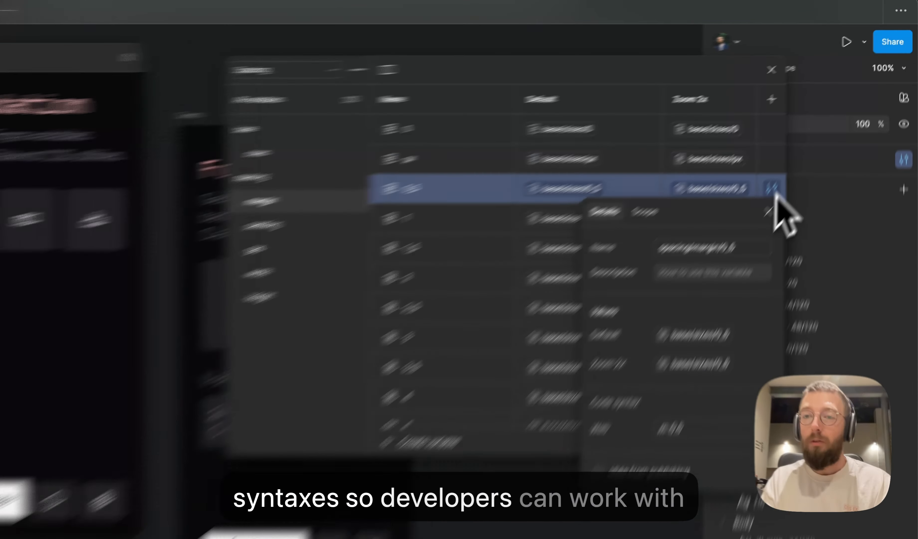
click(810, 141)
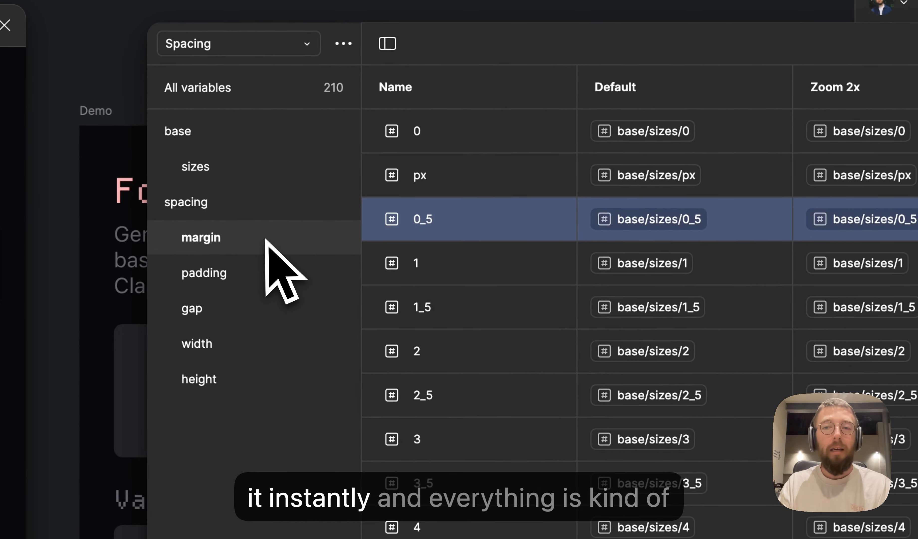
click(254, 170)
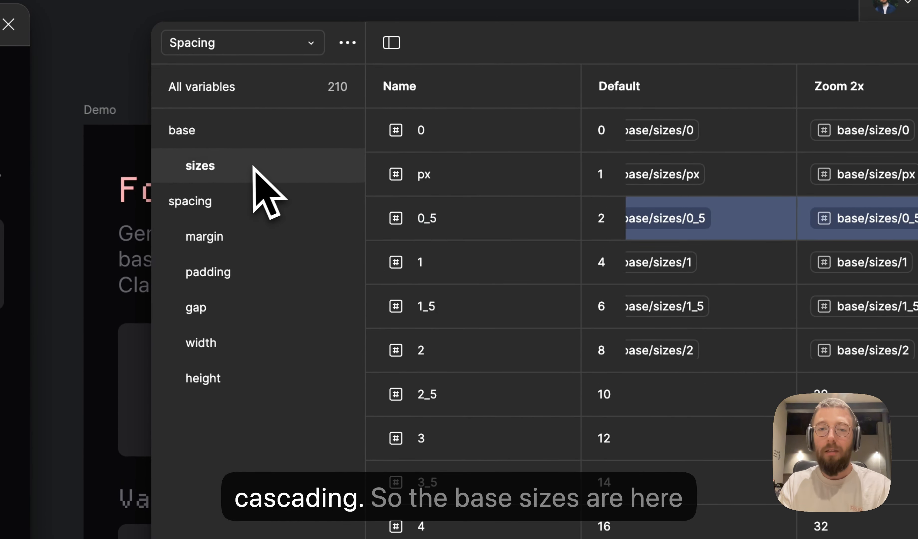
scroll(529, 380, down, 3)
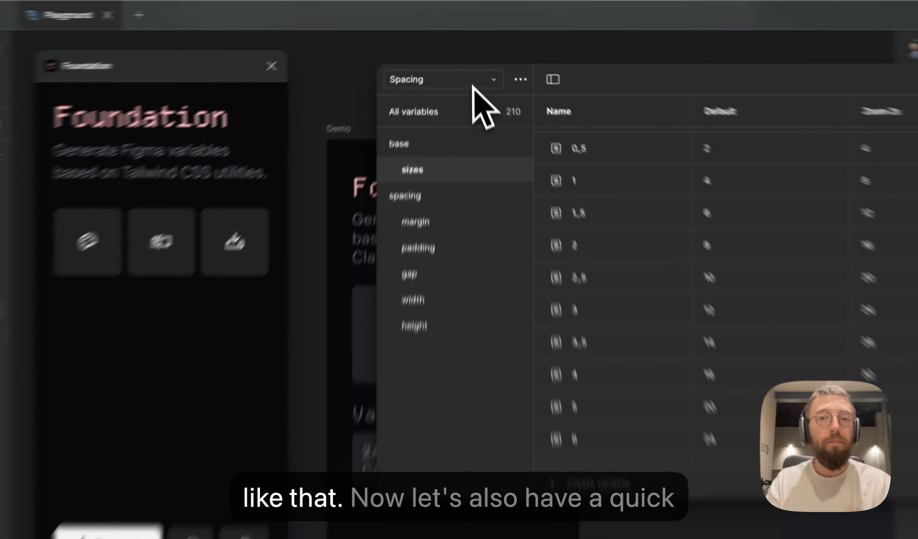
- Switch to the Colors collection and examine the light and dark shades of the primary brand color
click(475, 55)
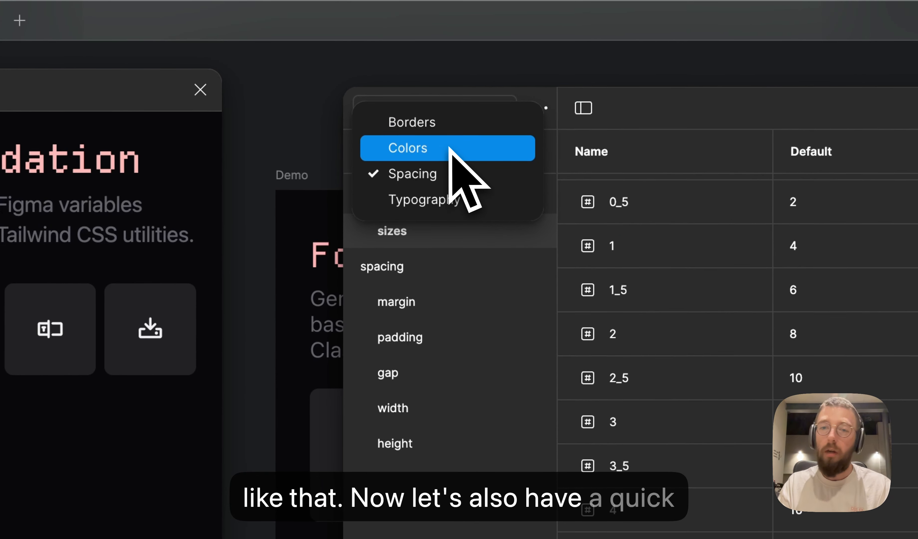
click(448, 148)
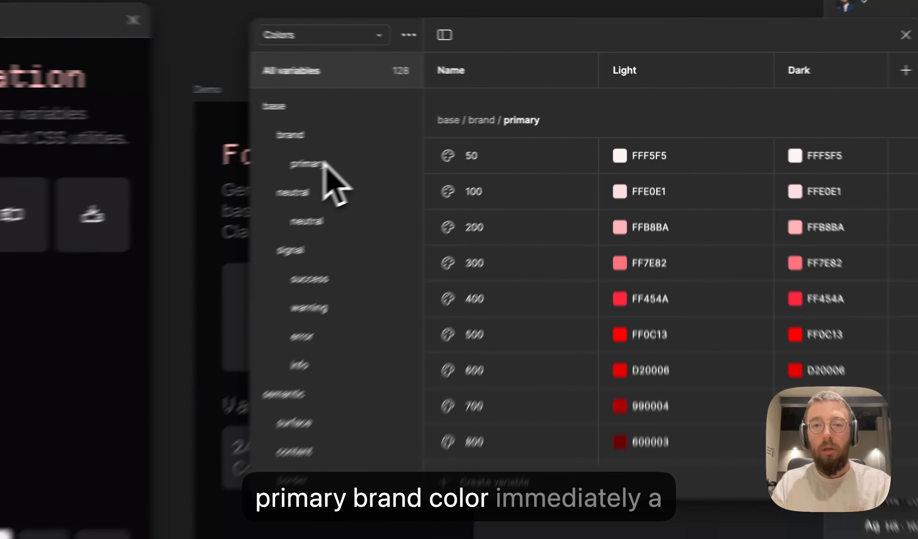
click(452, 133)
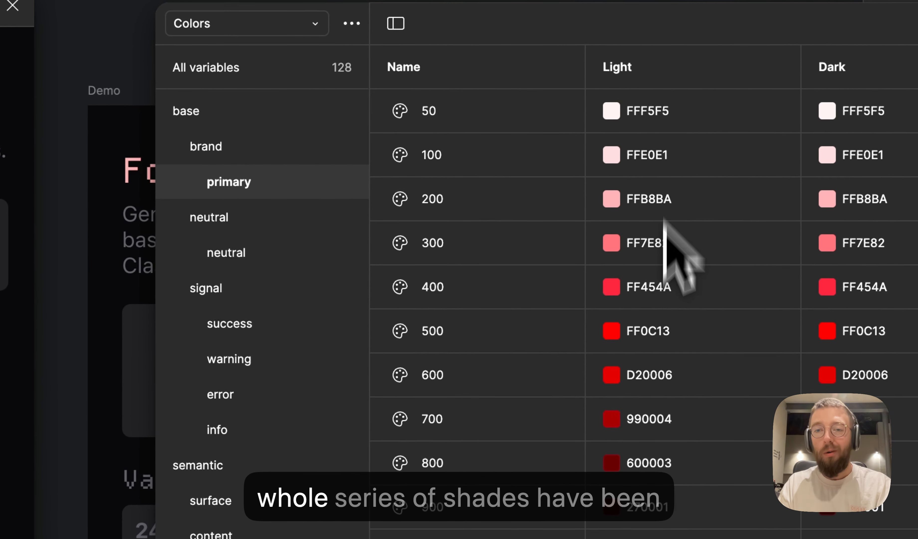
scroll(652, 416, down, 1)
scroll(652, 417, up, 1)
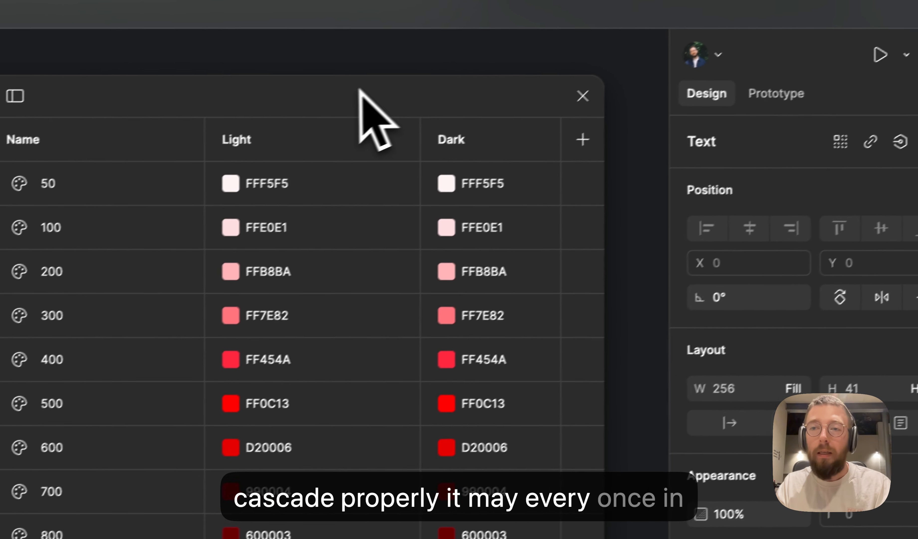
drag(574, 108, 569, 117)
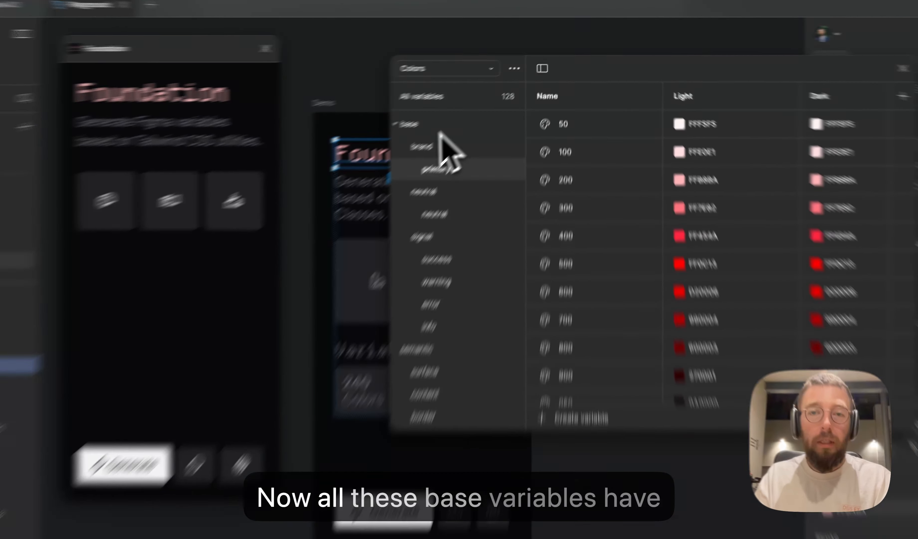
- Collapse the subgroups of the base colors and look through the neutral and signal color shades
click(463, 105)
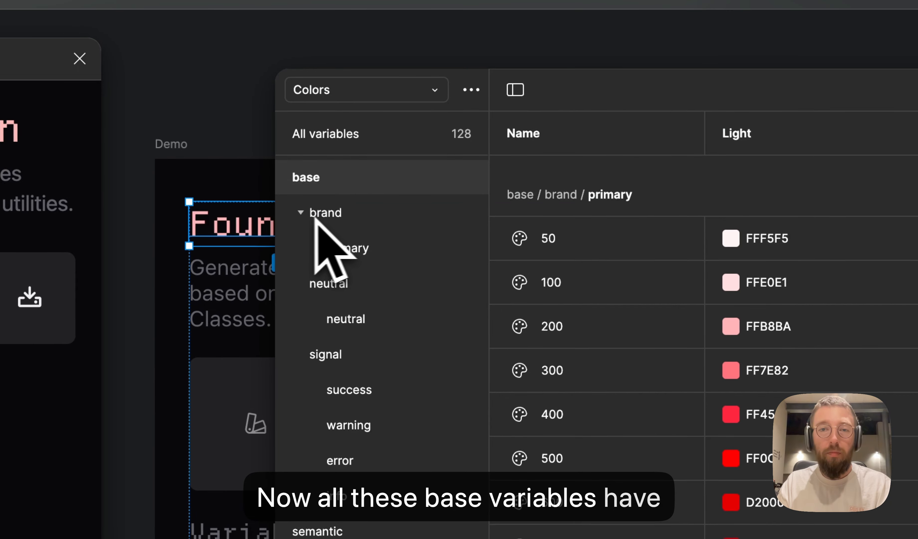
click(300, 214)
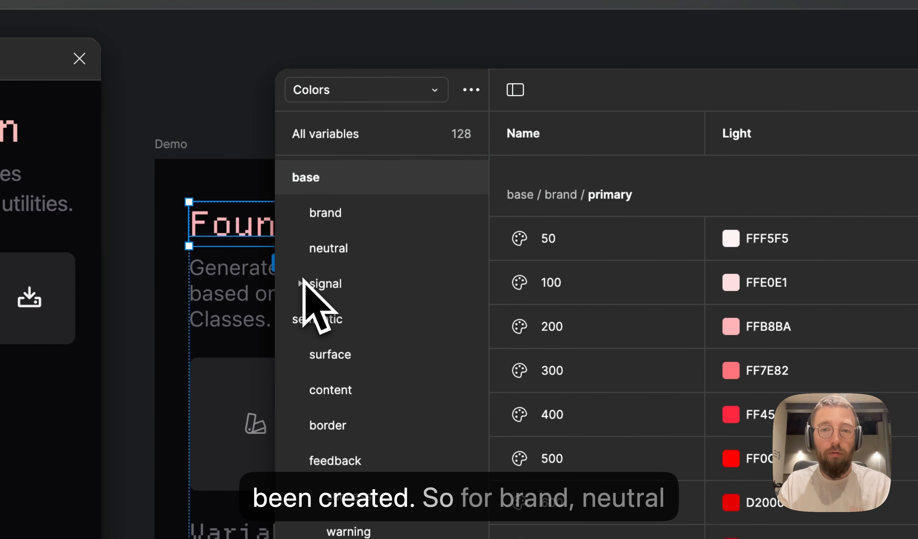
click(335, 228)
click(340, 259)
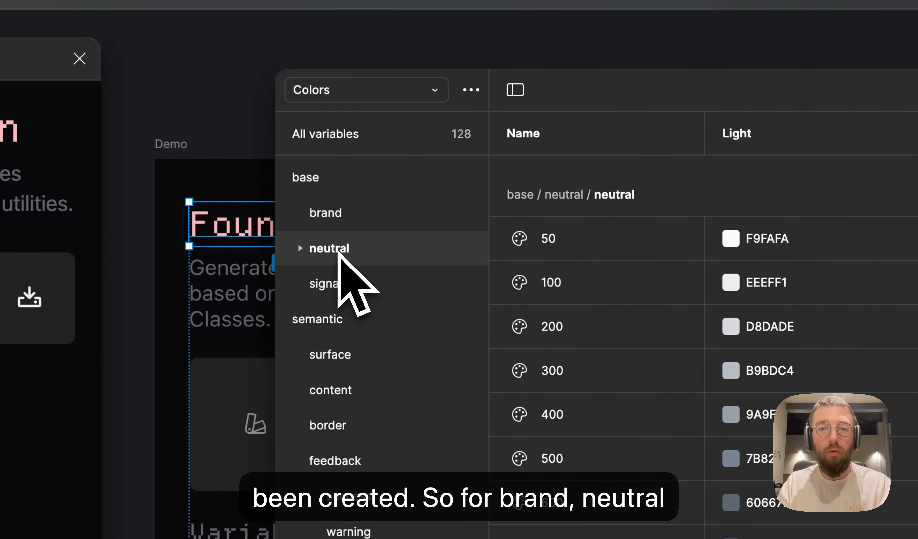
click(332, 284)
scroll(621, 368, down, 10)
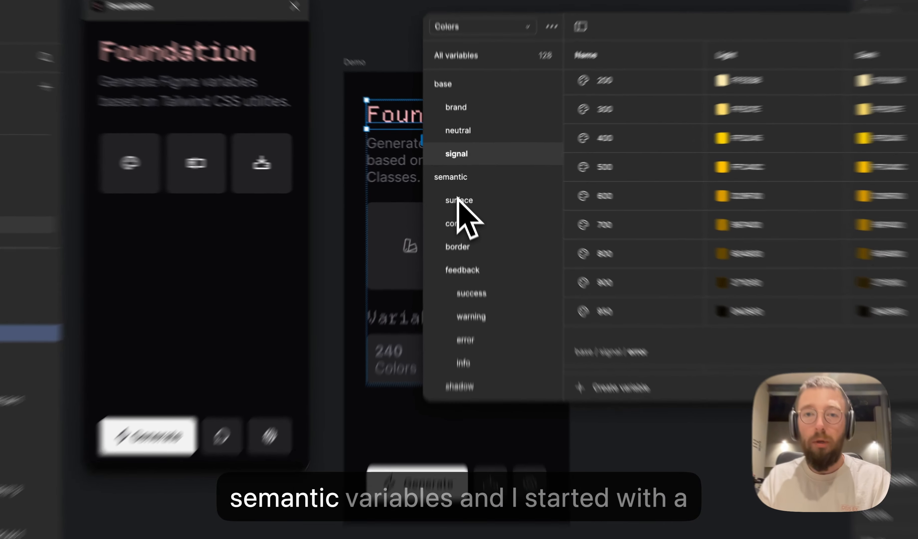
- Look through the semantic surface, content, border and feedback color groups and on to the shadow, overlay and interactive groups
click(459, 193)
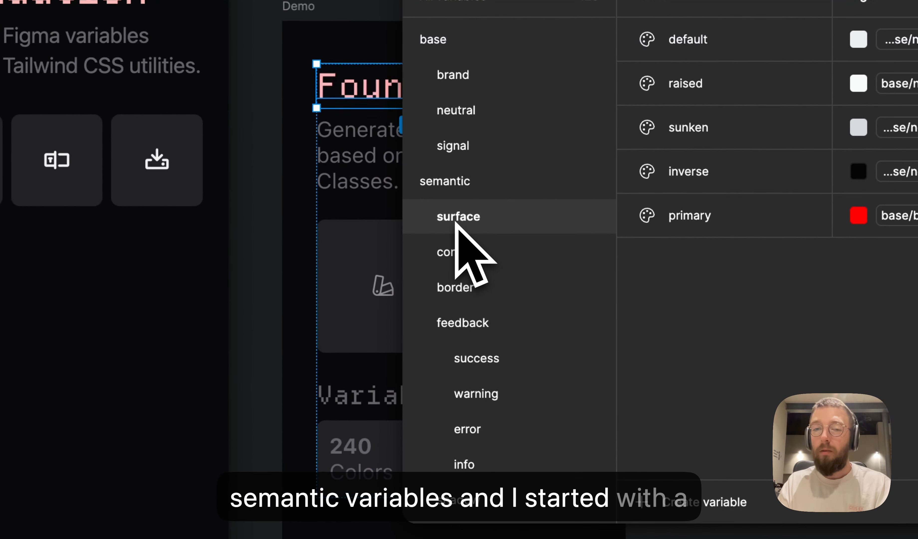
click(461, 258)
click(461, 292)
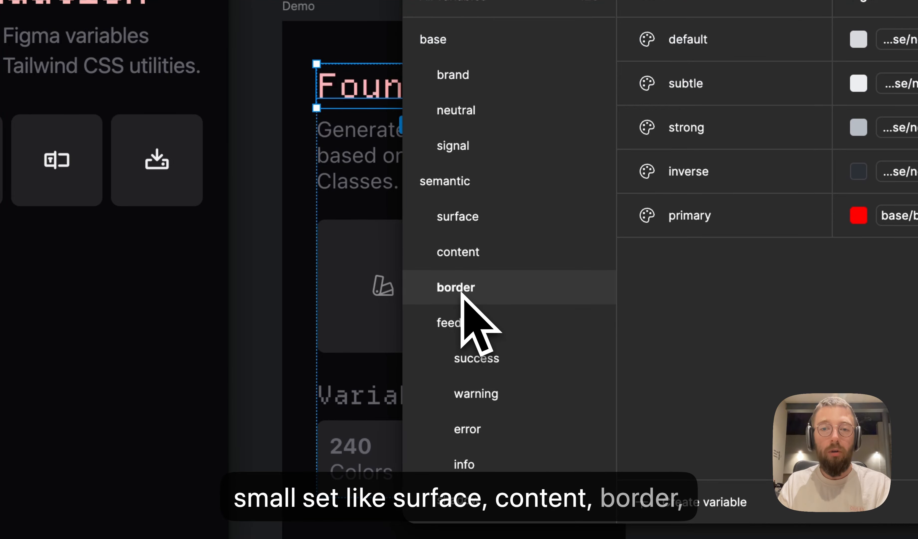
click(462, 322)
scroll(466, 326, down, 5)
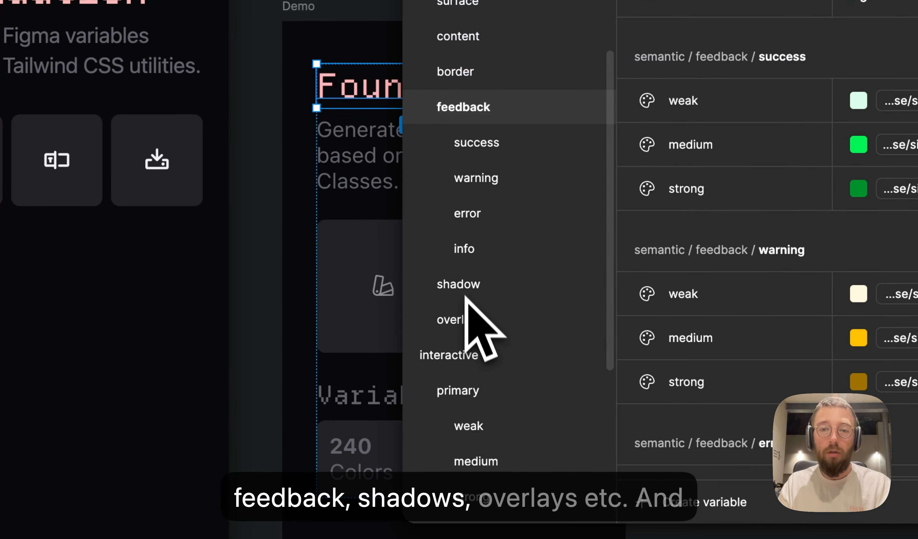
scroll(465, 324, down, 3)
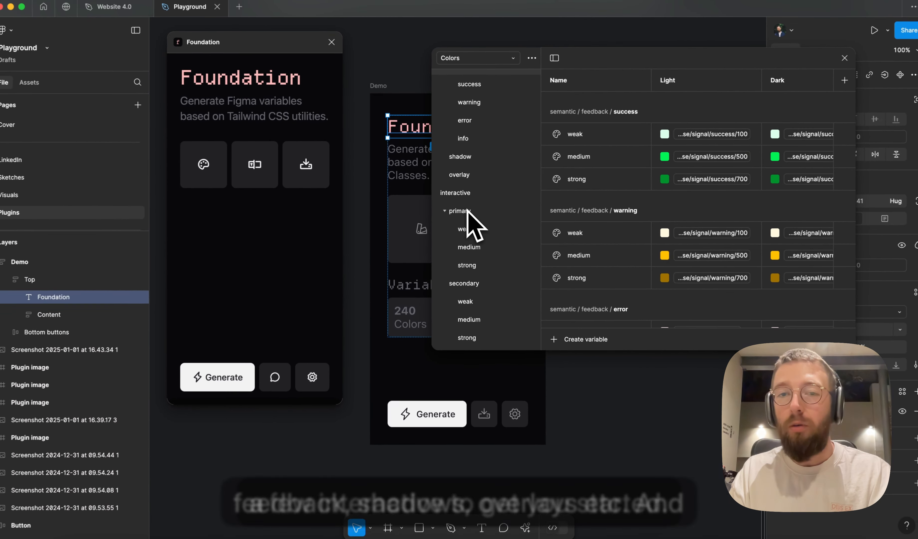
scroll(468, 304, down, 3)
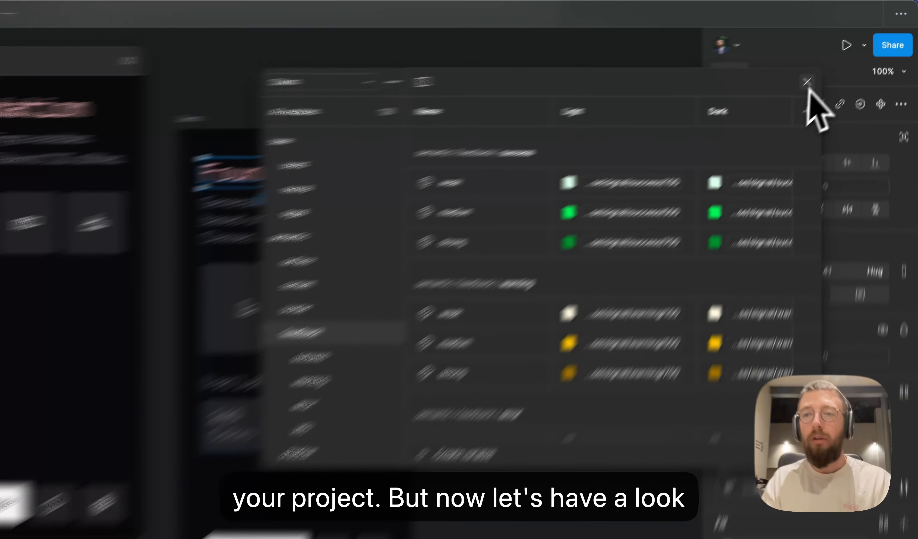
- Close the variables window and set the fill of the Demo frame's Foundation heading to the semantic/content primary variable
click(836, 60)
click(633, 124)
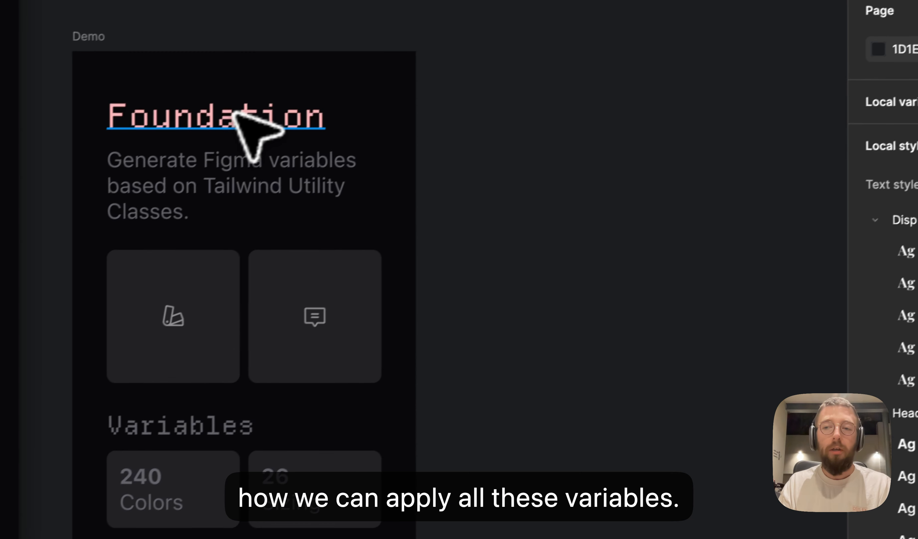
click(3, 256)
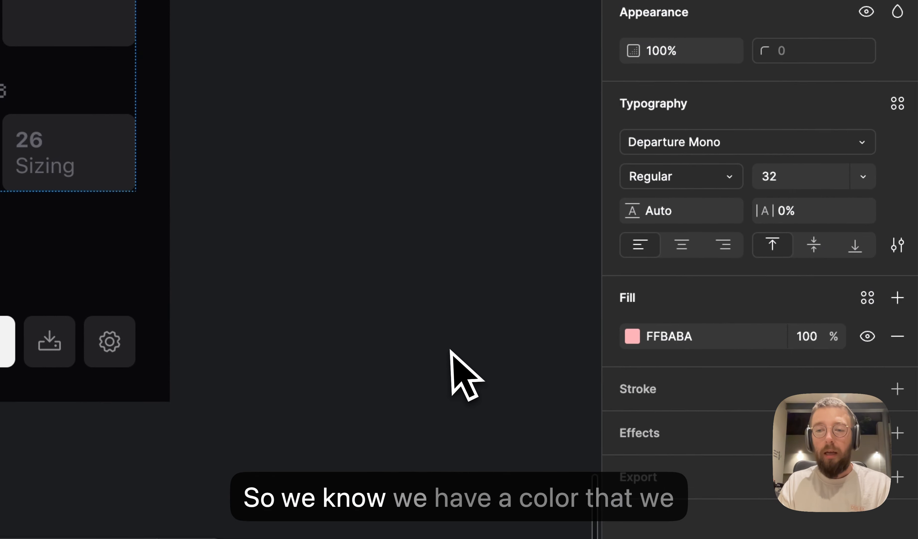
click(866, 299)
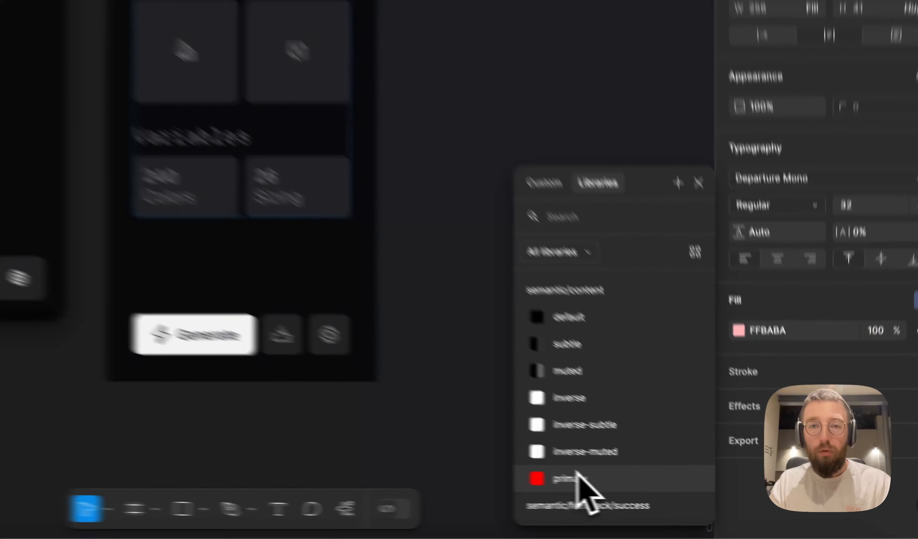
click(671, 500)
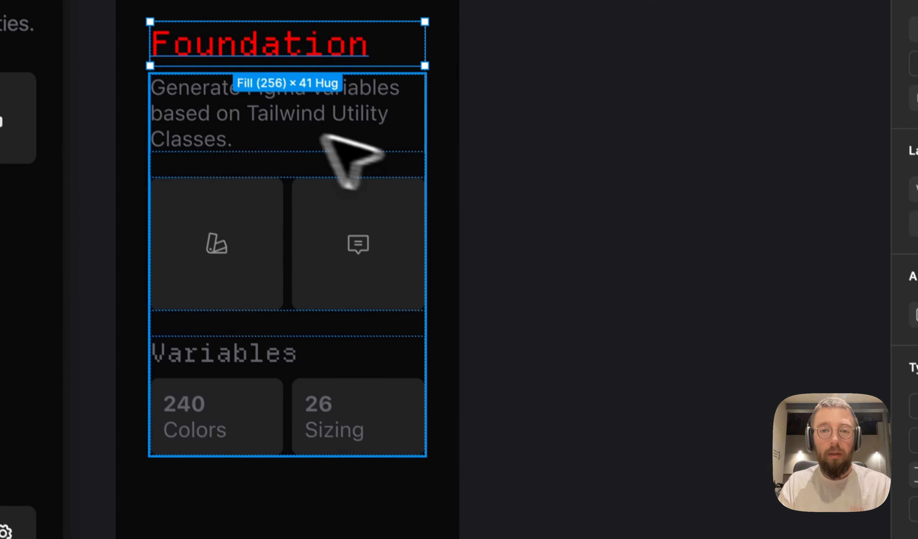
- Set the fill of the description text below the Foundation heading to the semantic/content default variable
click(237, 126)
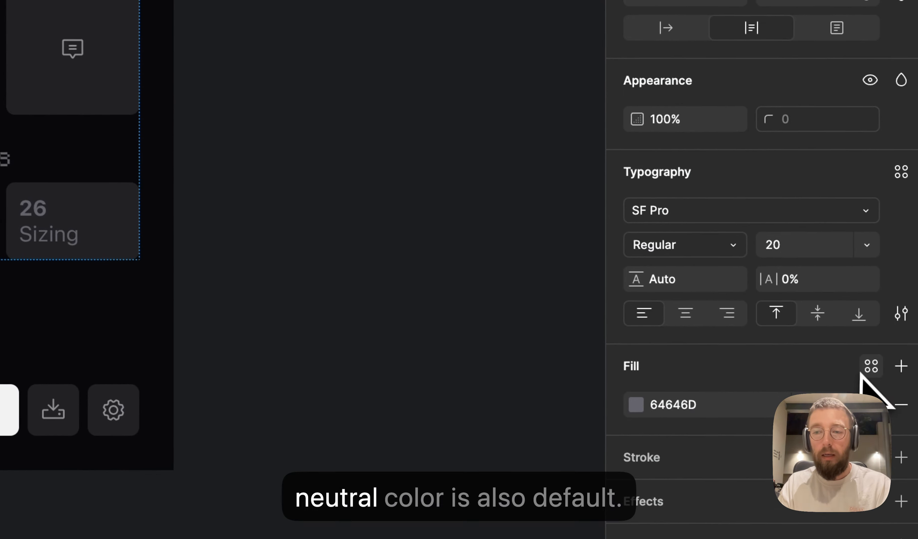
click(863, 371)
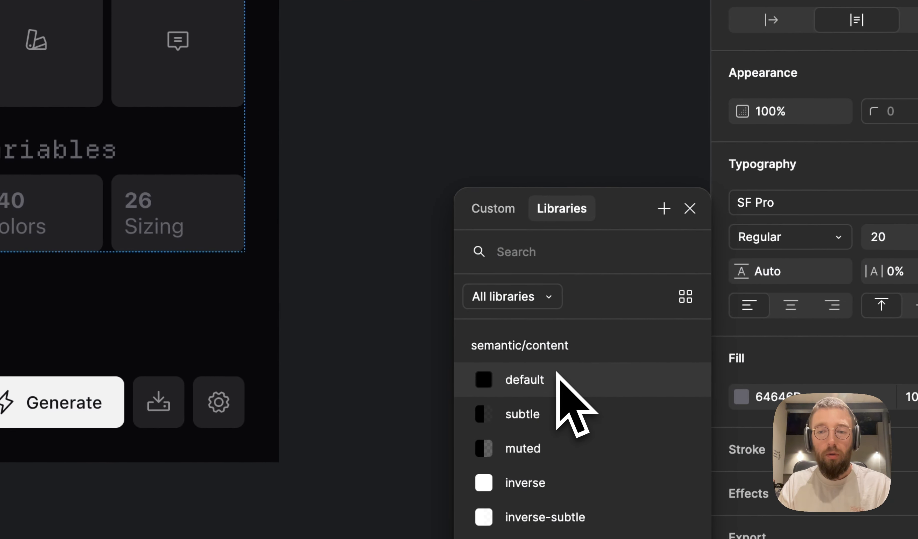
click(557, 374)
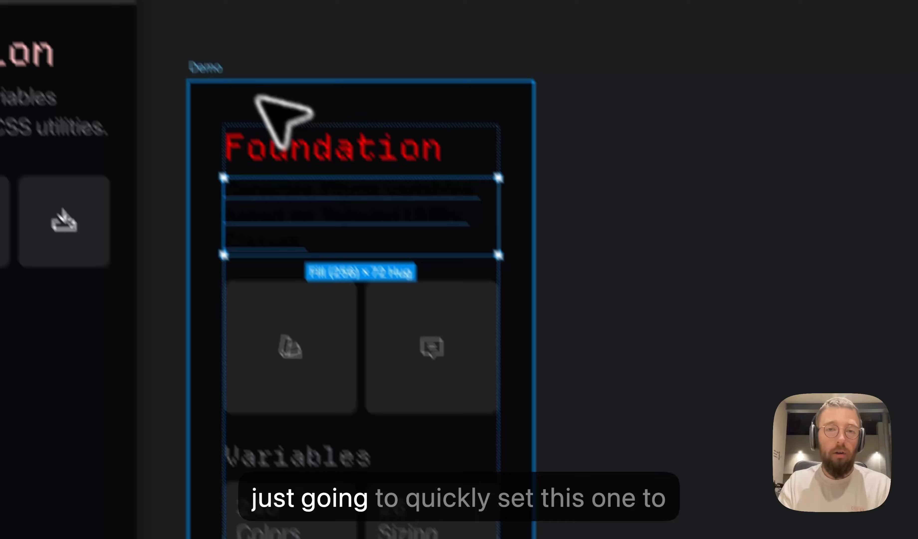
- Set the background fill of the Demo frame to the semantic/surface default variable
click(243, 123)
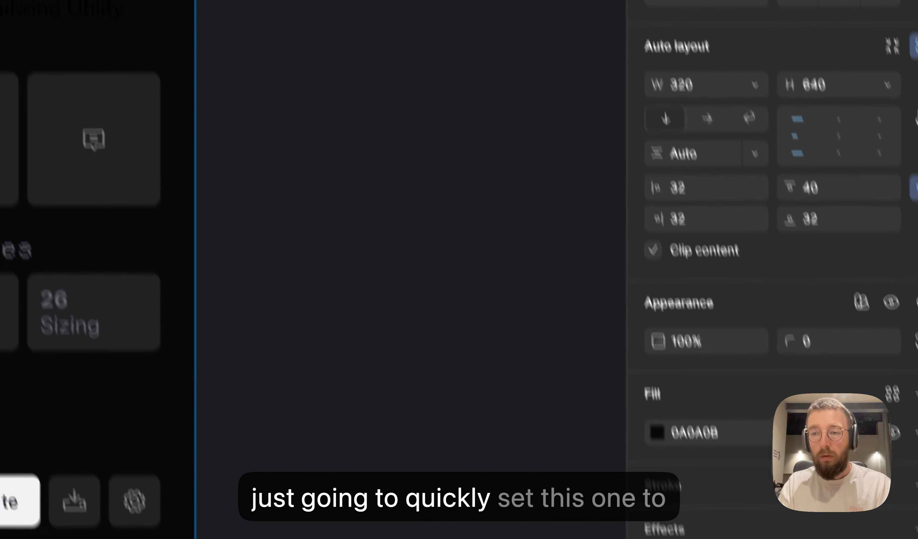
click(892, 393)
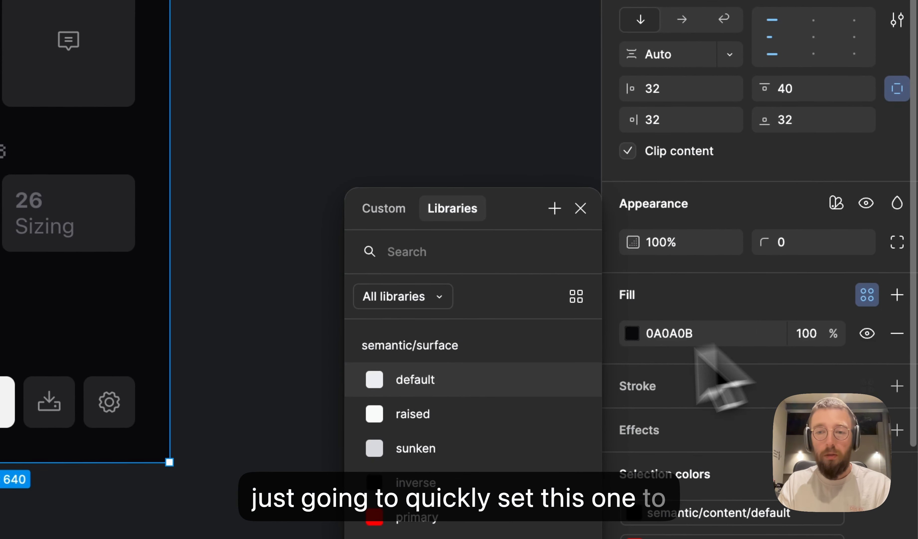
click(486, 476)
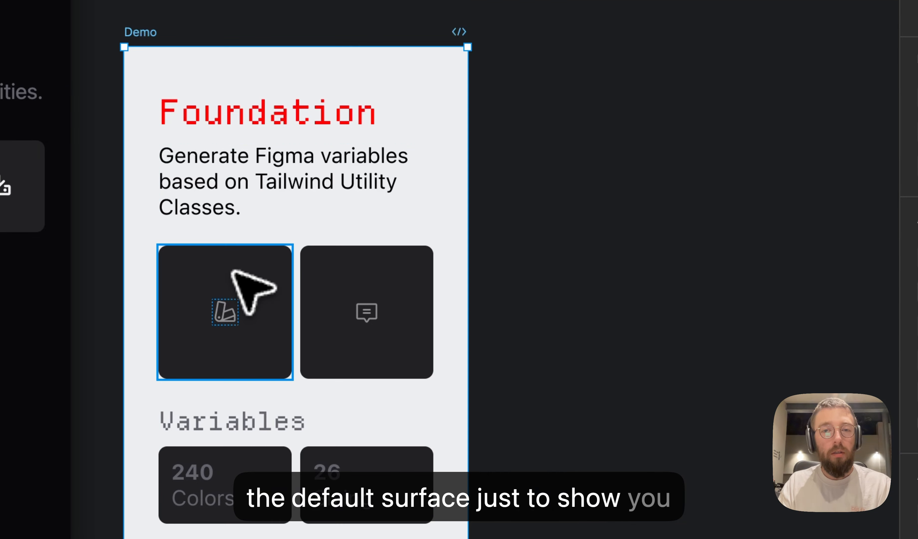
- Set the fill of the two large icon buttons to the interactive/neutral/medium default variable
shift+click(320, 271)
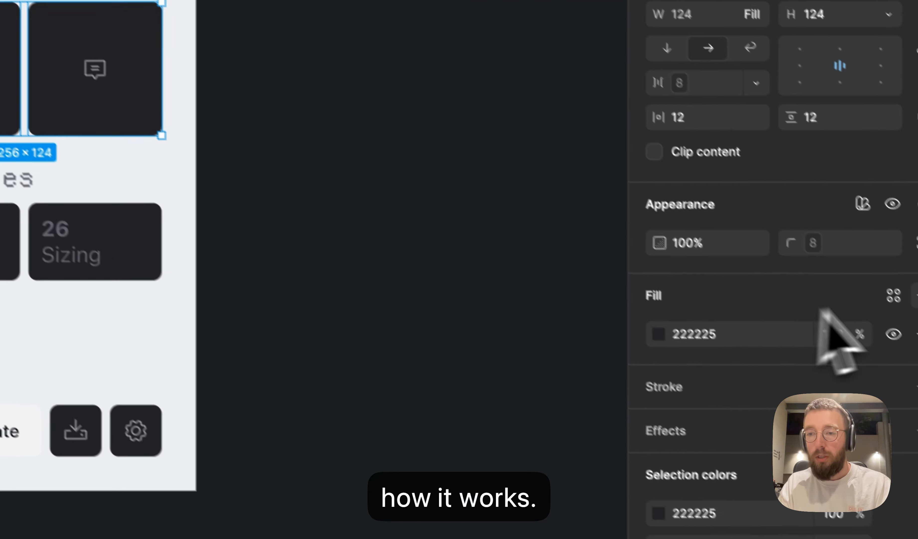
click(869, 279)
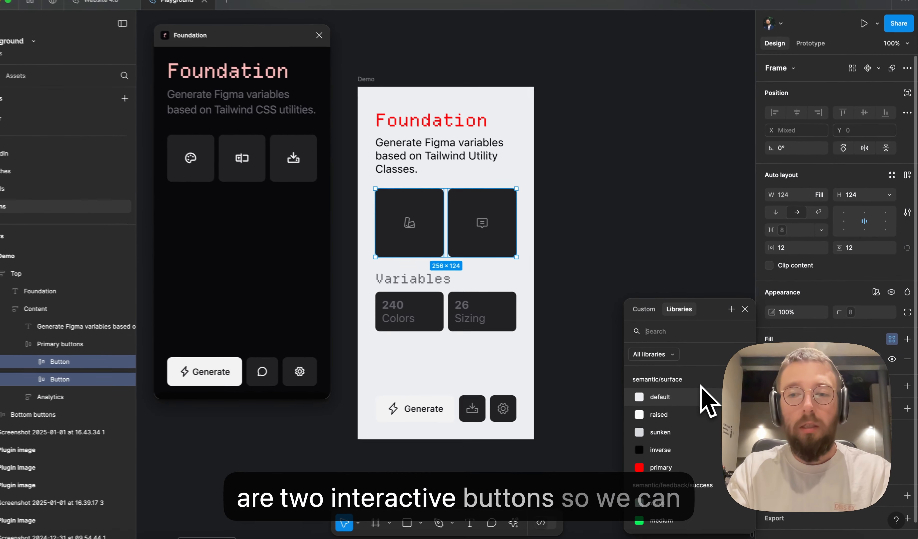
text(inter neut)
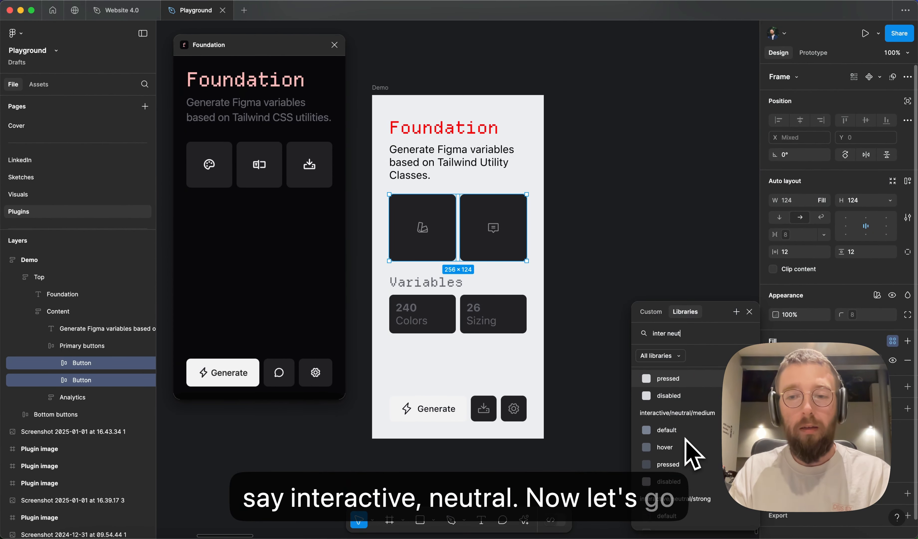
click(666, 425)
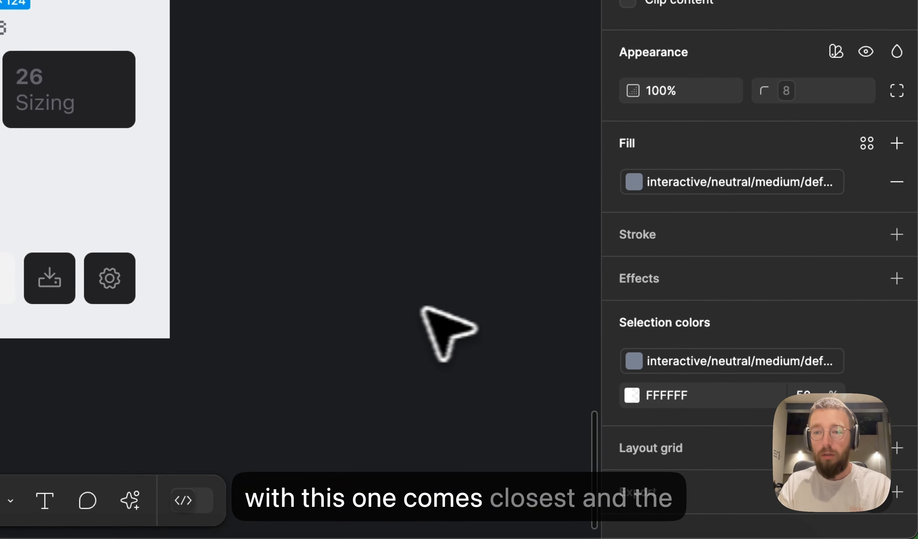
- Try semantic/content inverse on the icons inside both large buttons, and set them to the interactive/neutral/weak default variable instead
click(867, 393)
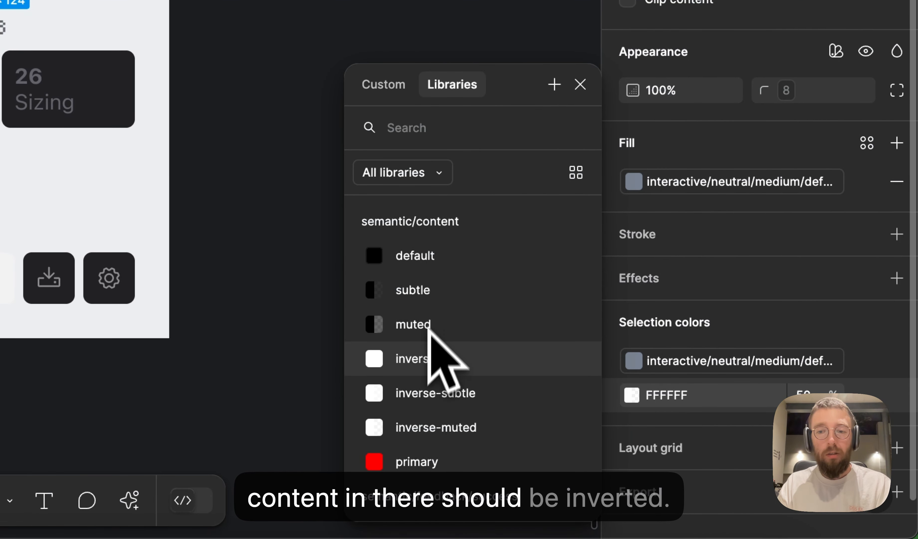
click(424, 355)
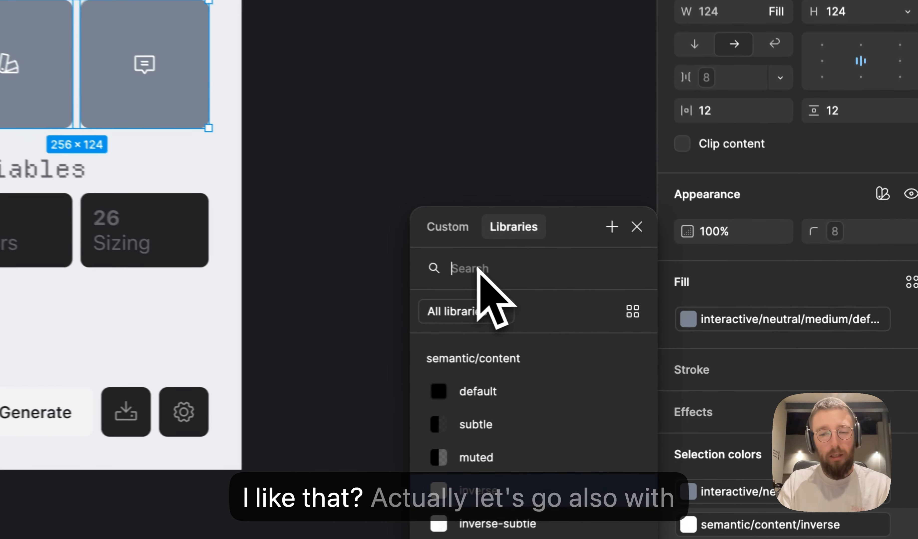
click(462, 263)
text(int)
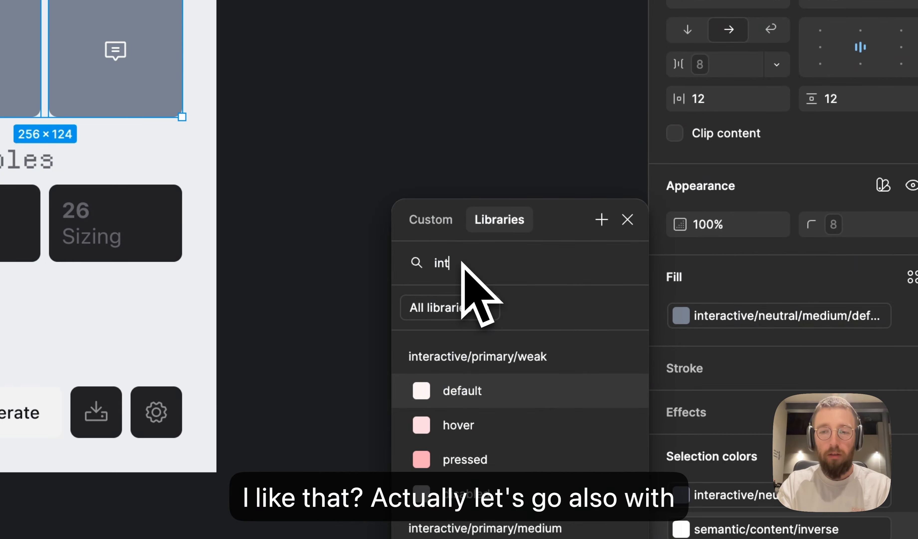
text( neu weak)
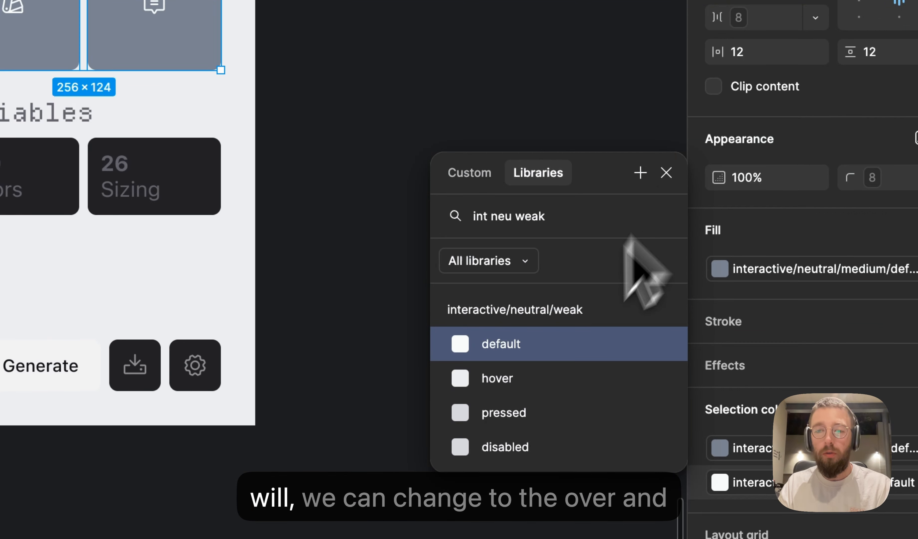
click(666, 173)
- Set the fill of the Variables heading to the semantic/content muted variable
click(22, 113)
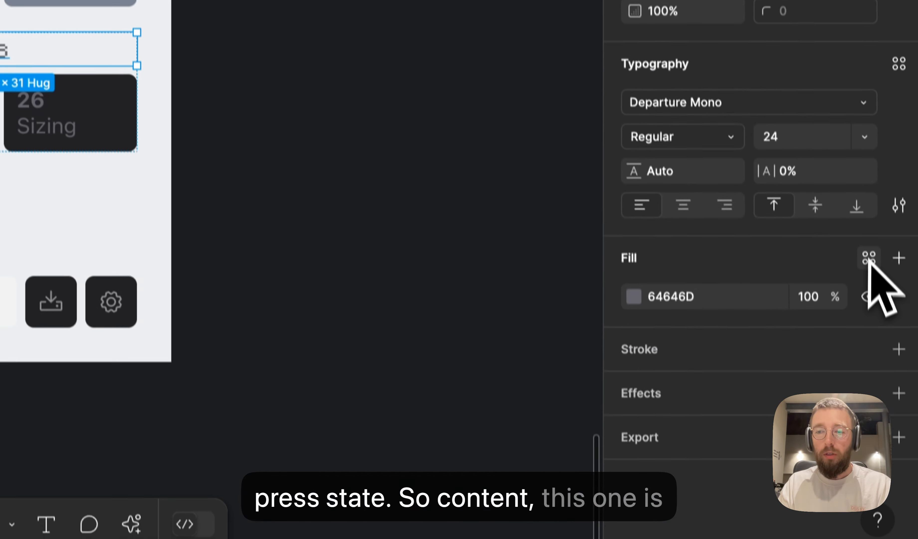
click(869, 237)
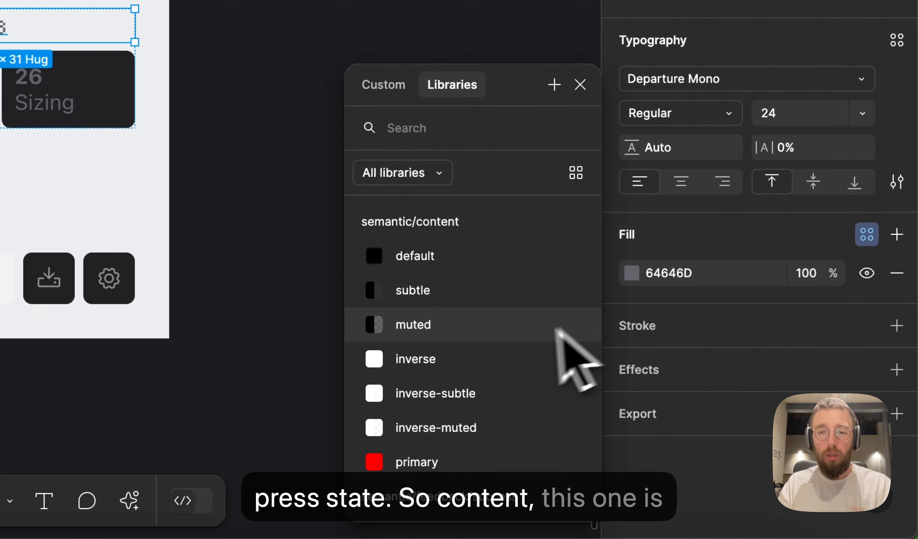
click(487, 325)
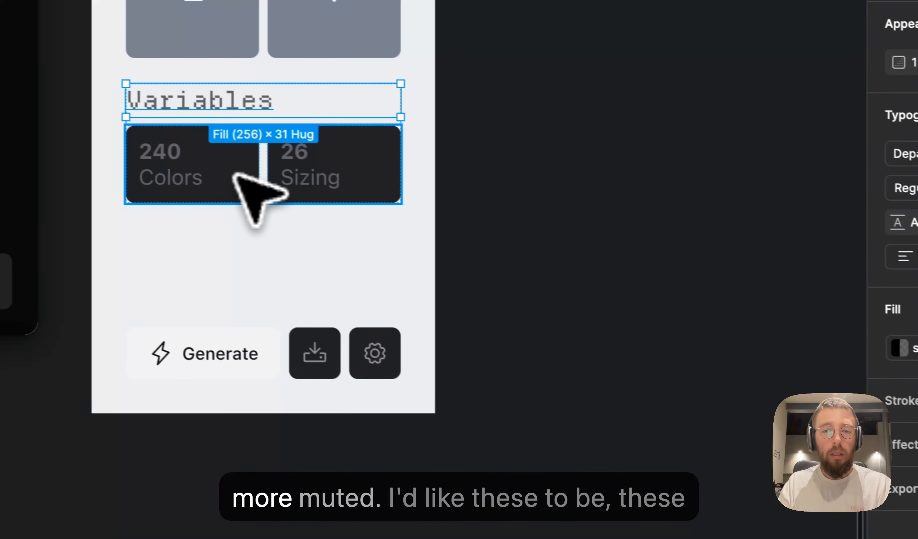
- Try the interactive/neutral/weak default variable as the background of the Colors and Sizing stat cards
double_click(248, 177)
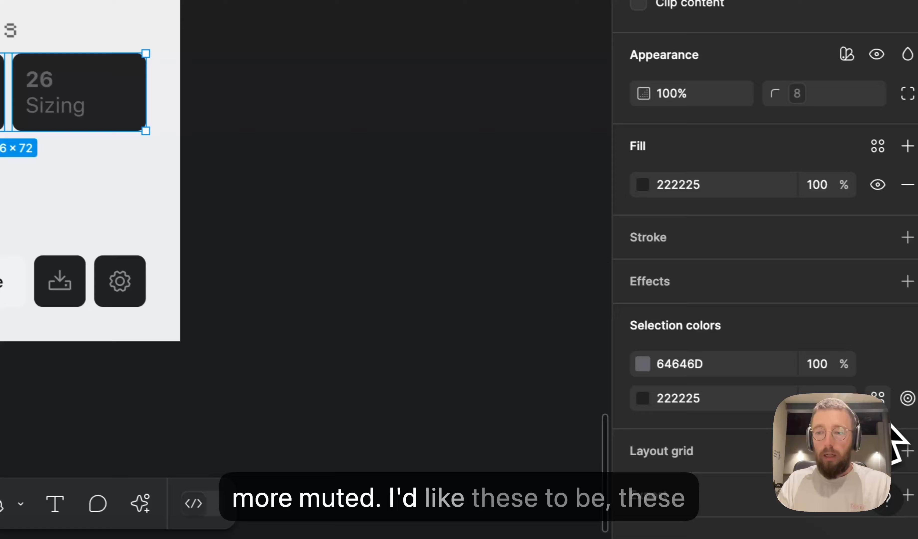
click(868, 396)
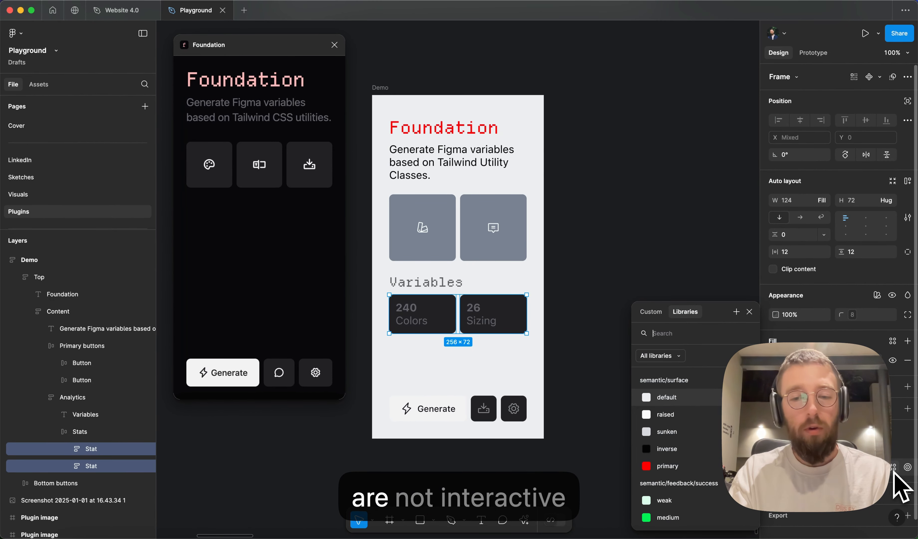
text(neut)
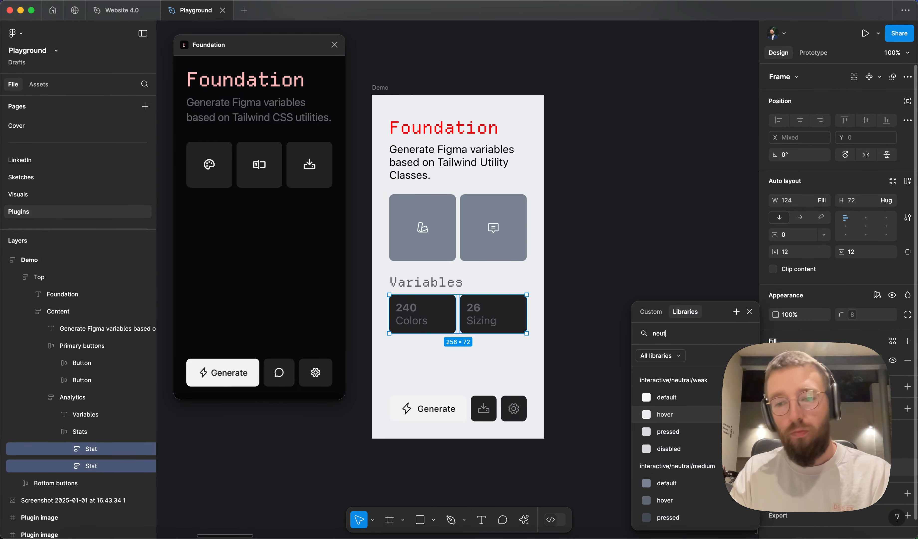
scroll(677, 444, down, 3)
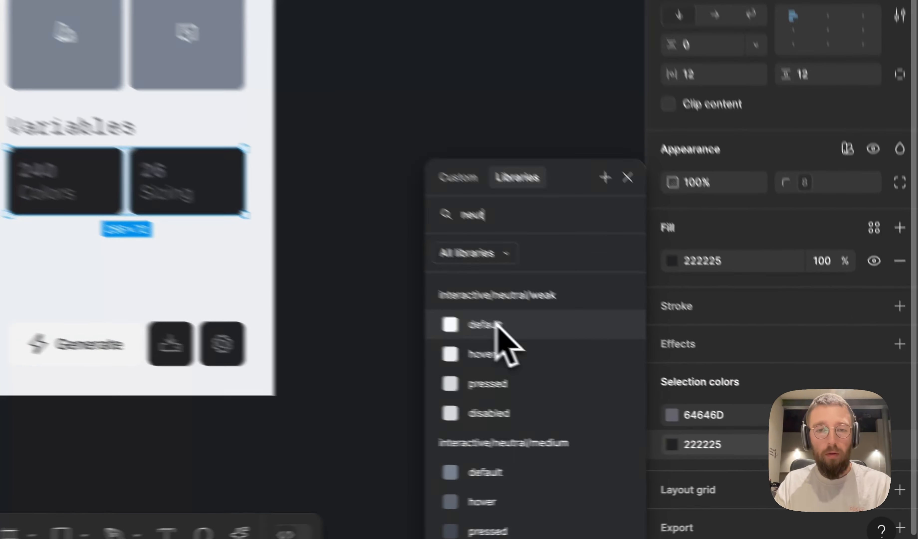
click(677, 399)
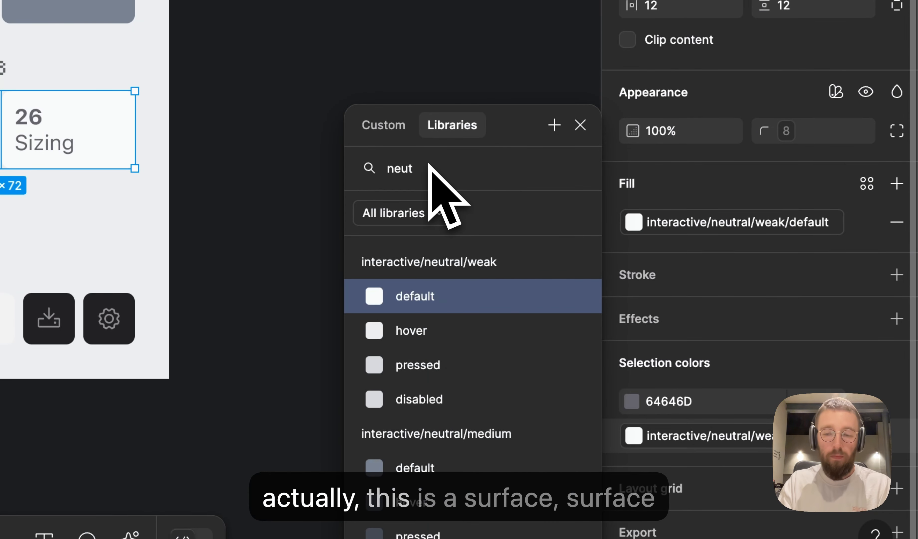
- Set the background of the Colors and Sizing stat cards to the semantic/surface raised variable
key(BackSpace)
key(BackSpace)
key(BackSpace)
text(surf)
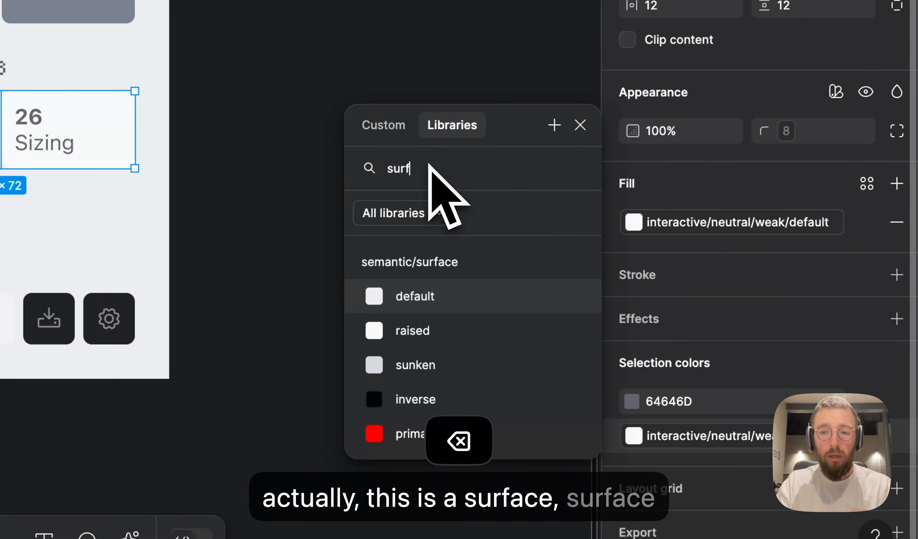
click(441, 332)
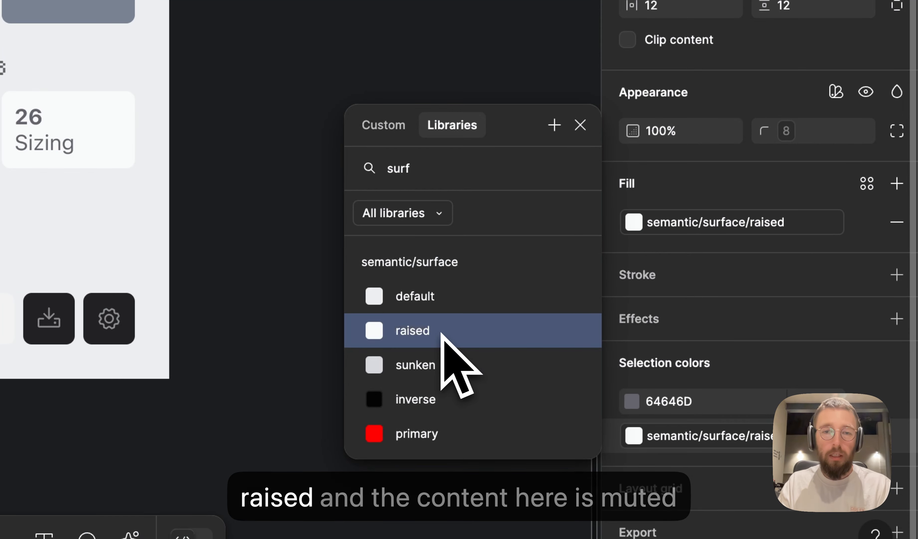
- Set the text color in the Colors and Sizing stat cards to the semantic/content muted variable
click(867, 401)
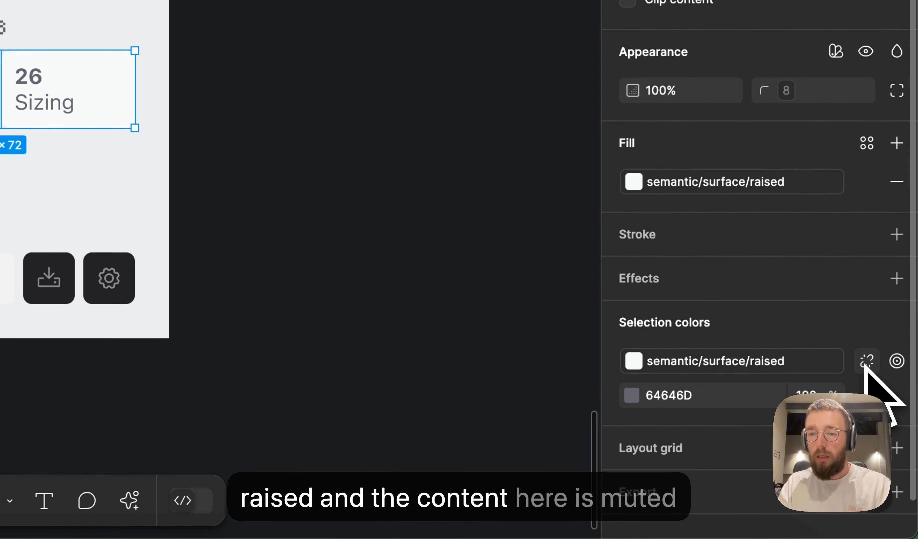
click(867, 395)
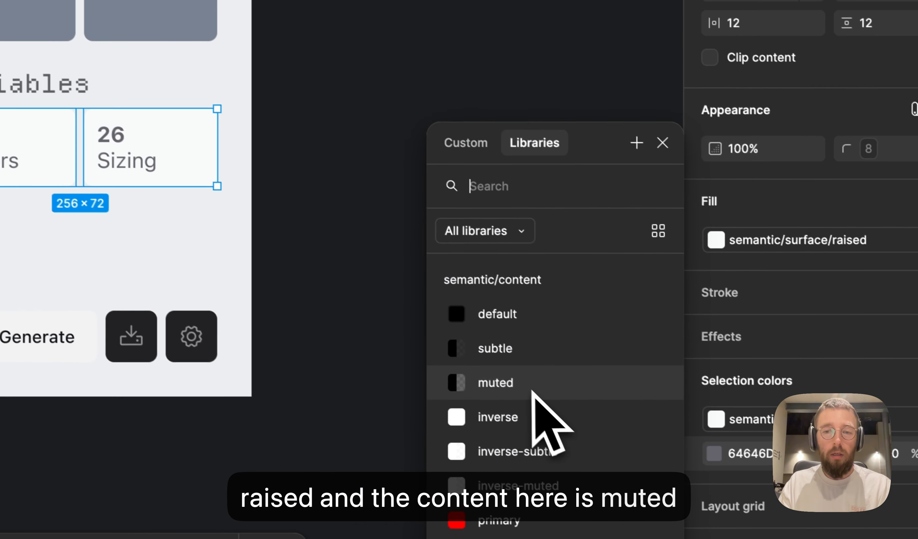
click(450, 325)
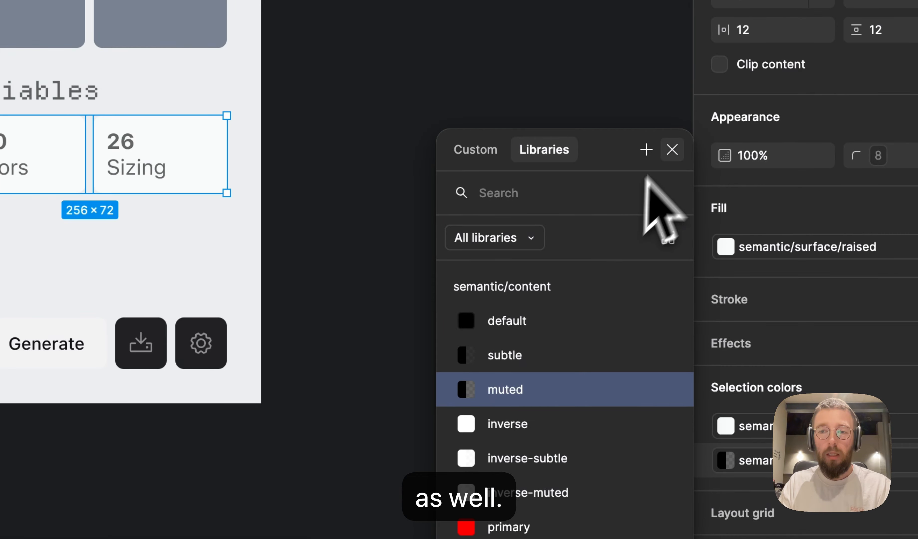
click(671, 149)
- Set the background of the download and settings buttons beside Generate to the interactive/neutral/medium default variable
scroll(418, 138, right, 2)
scroll(418, 138, down, 1)
scroll(417, 136, left, 1)
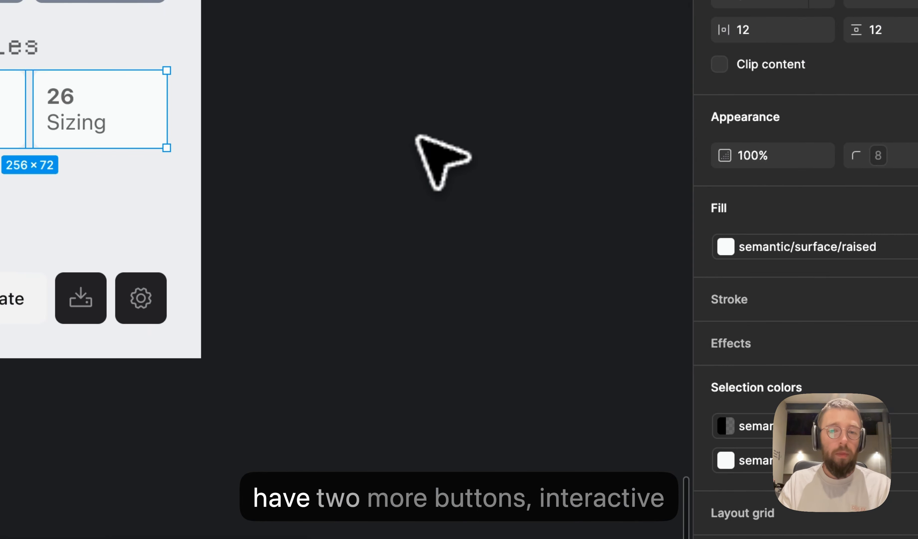
click(209, 274)
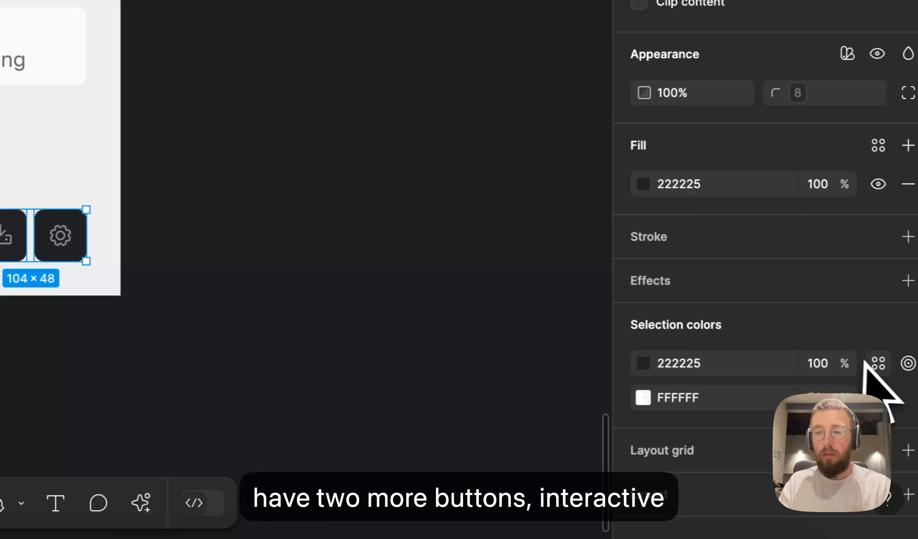
click(867, 362)
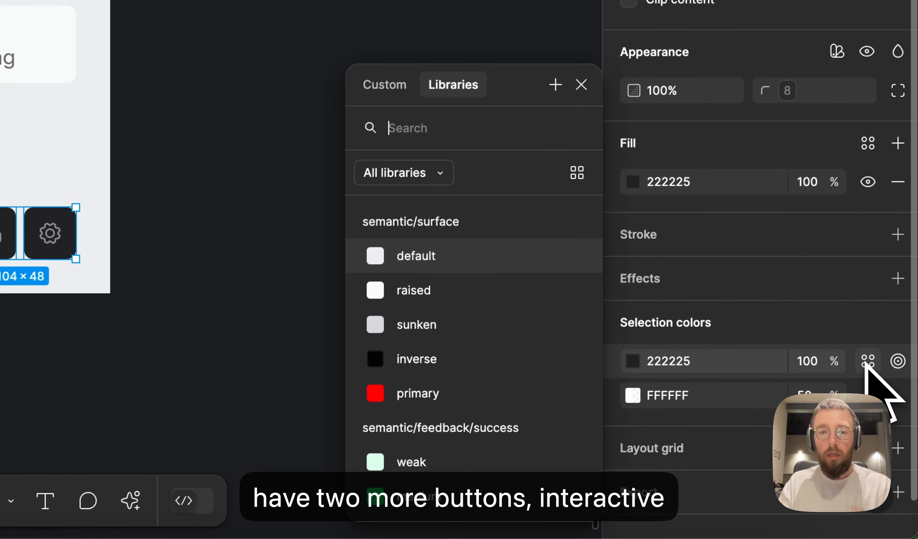
text(int weak)
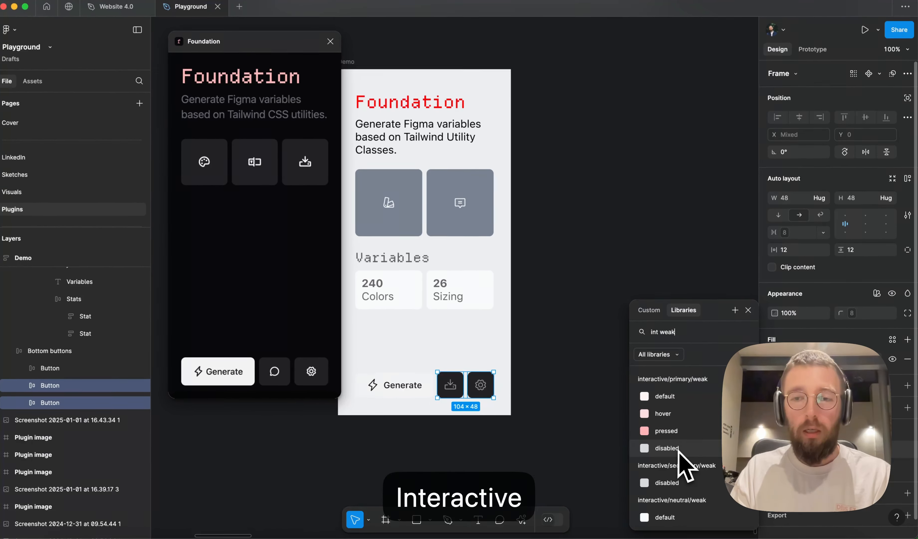
scroll(683, 467, down, 3)
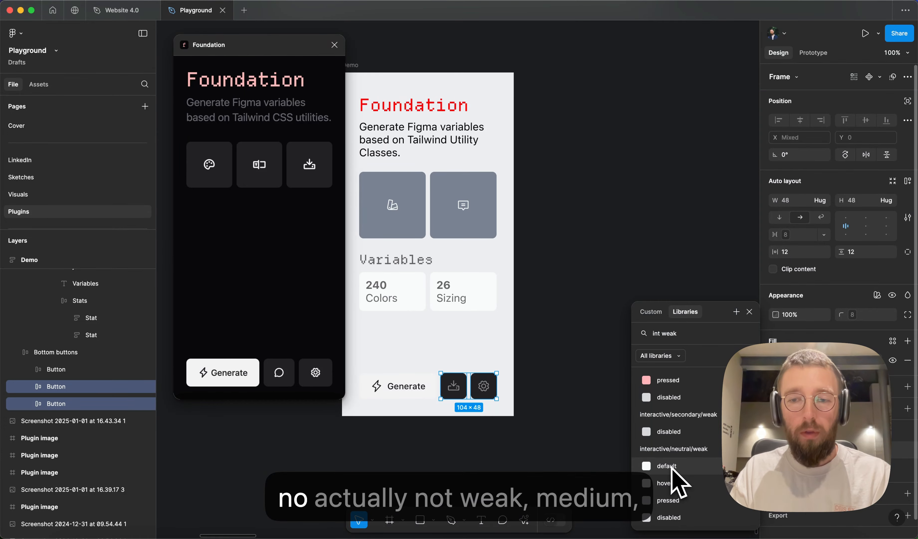
key(BackSpace)
key(BackSpace)
key(BackSpace)
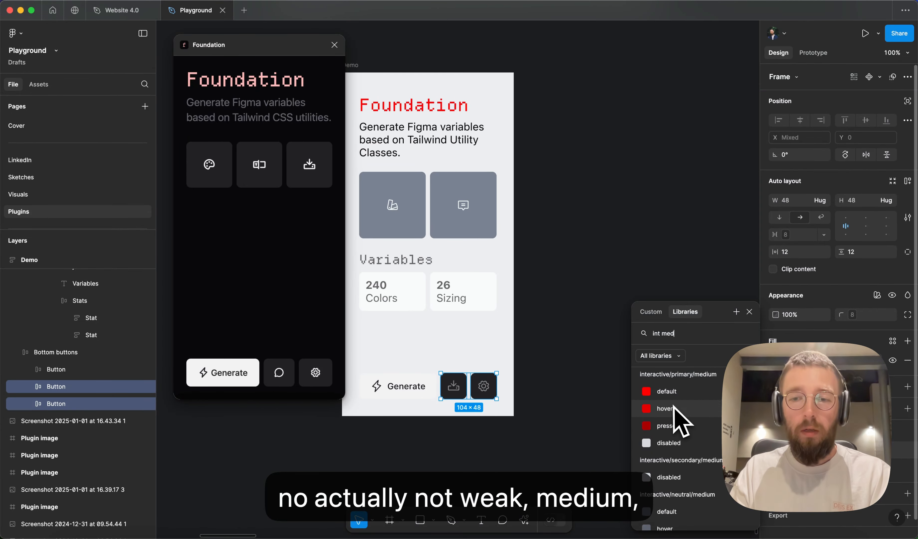
scroll(676, 425, down, 2)
click(670, 466)
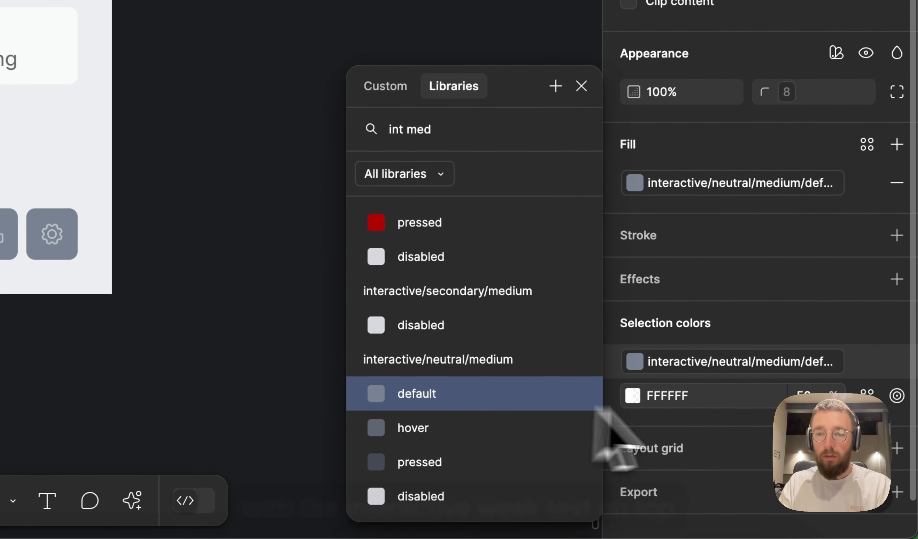
- Set the icon color of the download and settings buttons to the interactive/neutral/weak default variable
click(868, 400)
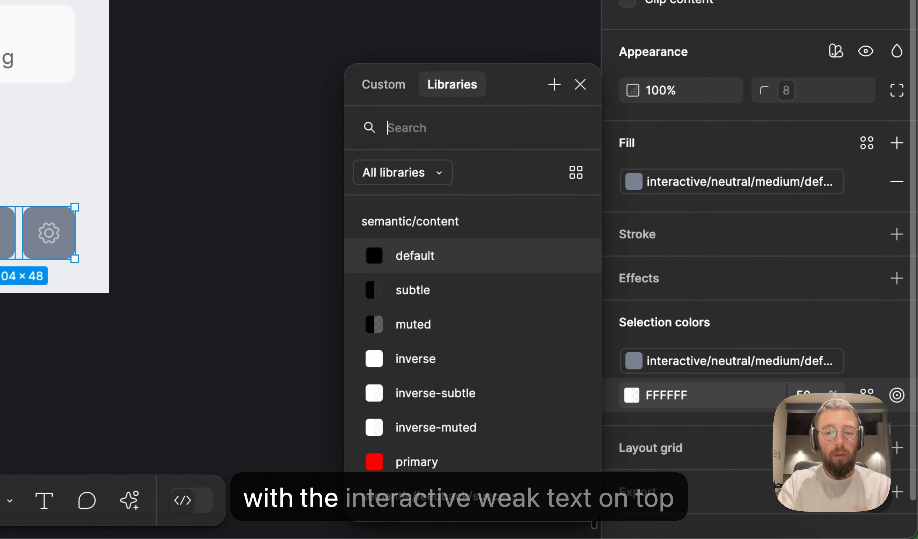
text(int weak)
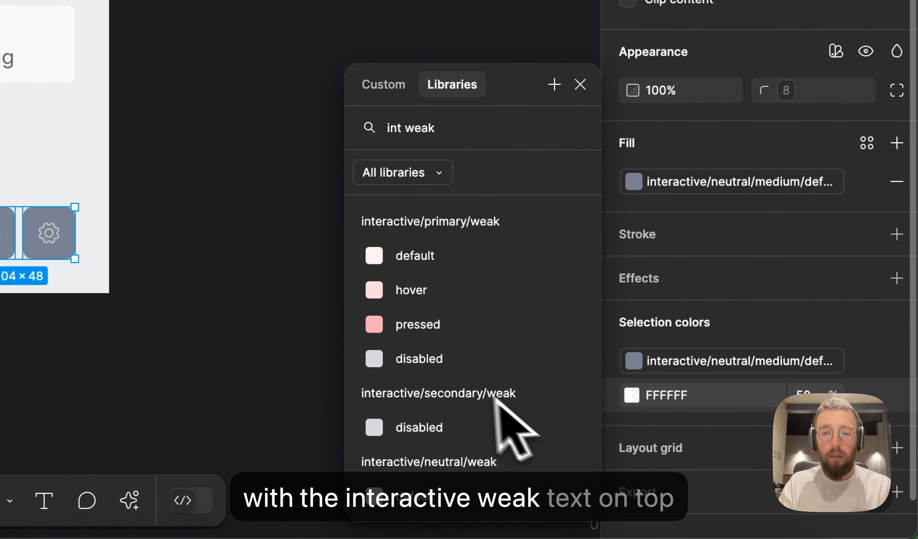
scroll(502, 430, down, 3)
click(435, 393)
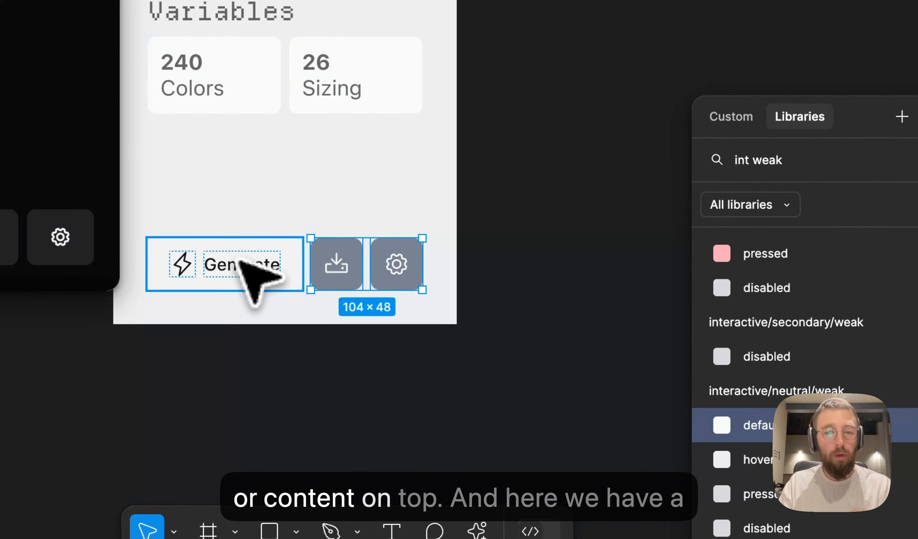
- Set the background of the Demo frame's Generate button to the interactive/primary/medium default variable
click(242, 261)
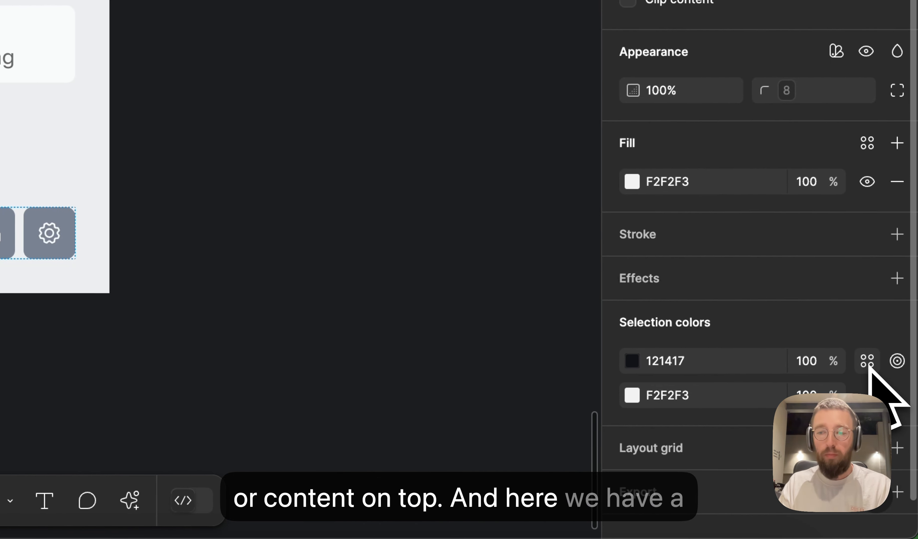
click(897, 395)
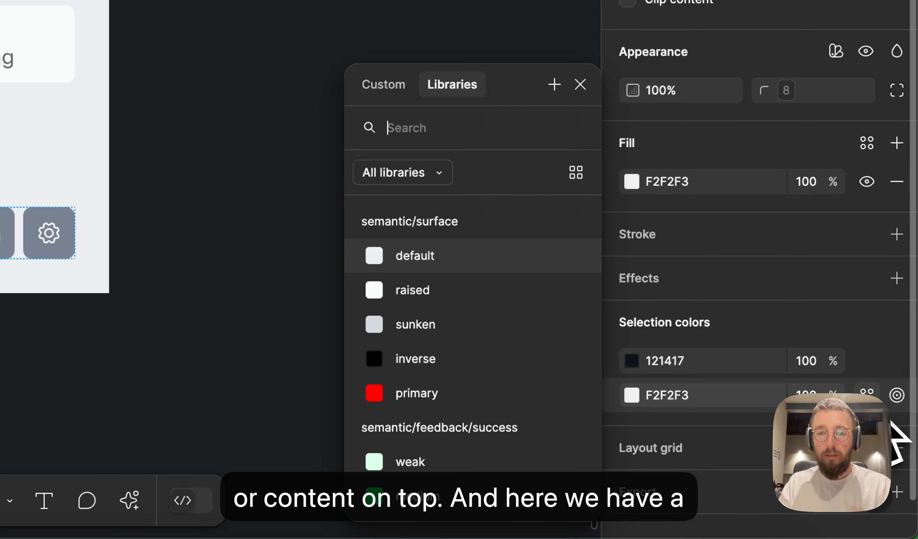
text(int pr)
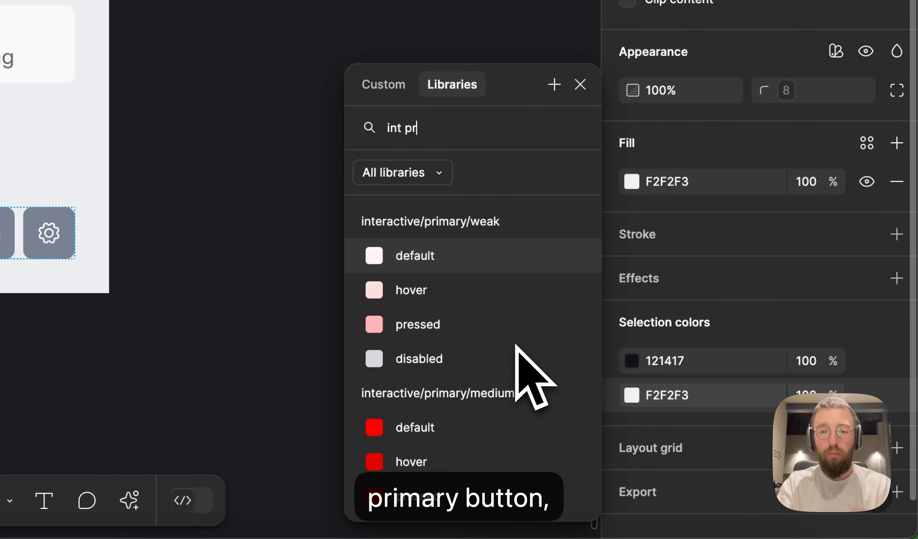
text(i)
click(421, 431)
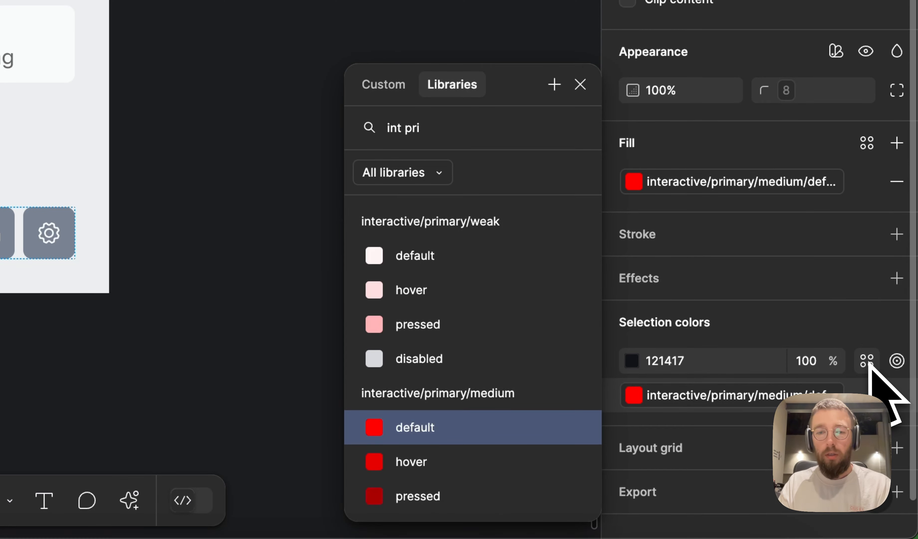
- Set the Generate button's icon and label color to the interactive/primary/strong default variable
click(868, 363)
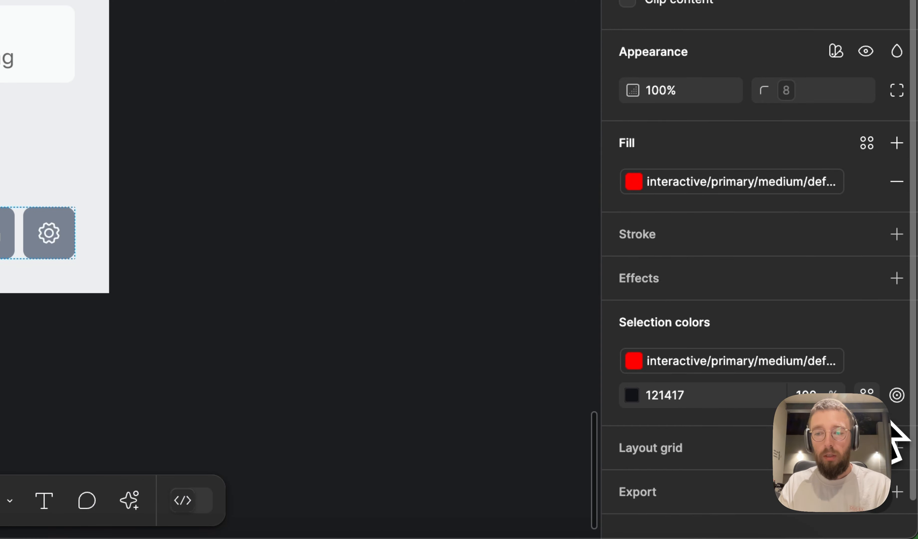
click(866, 392)
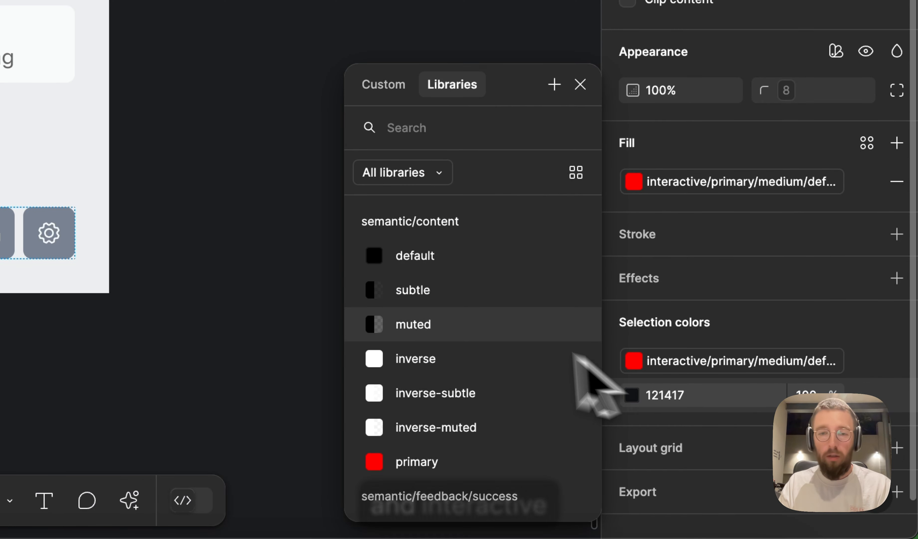
text(int pri)
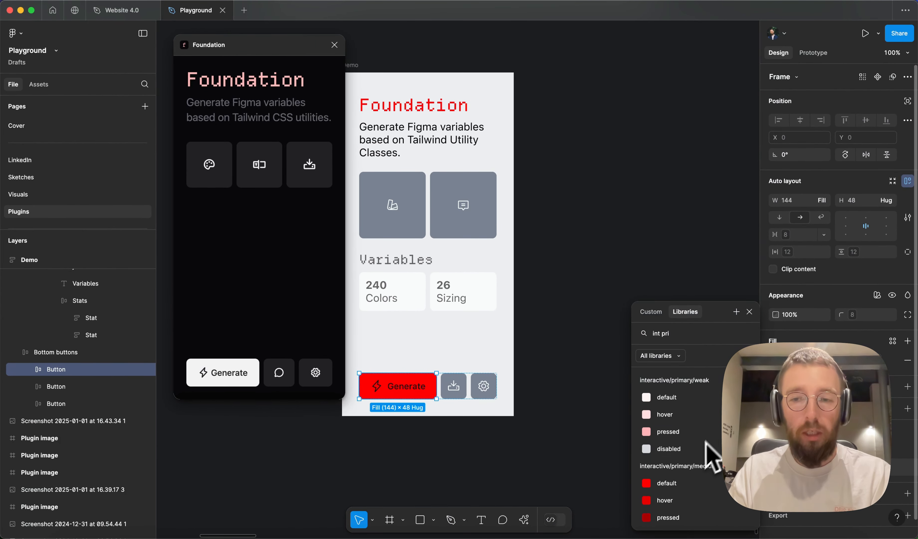
scroll(703, 466, down, 3)
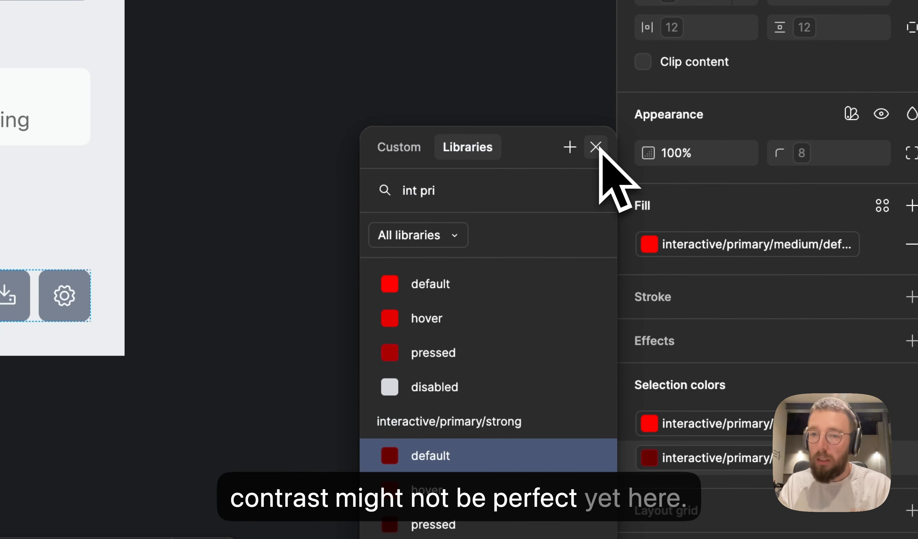
click(599, 149)
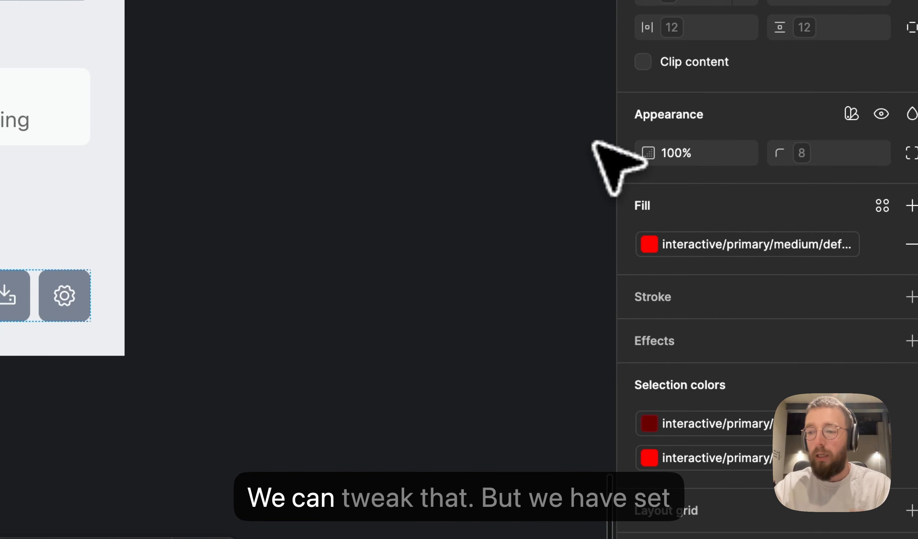
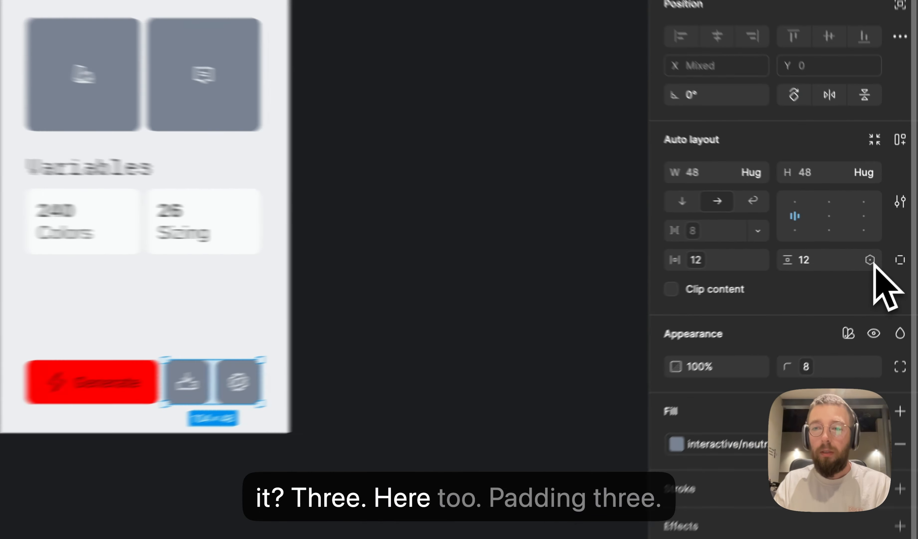
- Bind the vertical padding of the download and settings buttons to the spacing/padding 3 variable
click(890, 252)
text(padding 3)
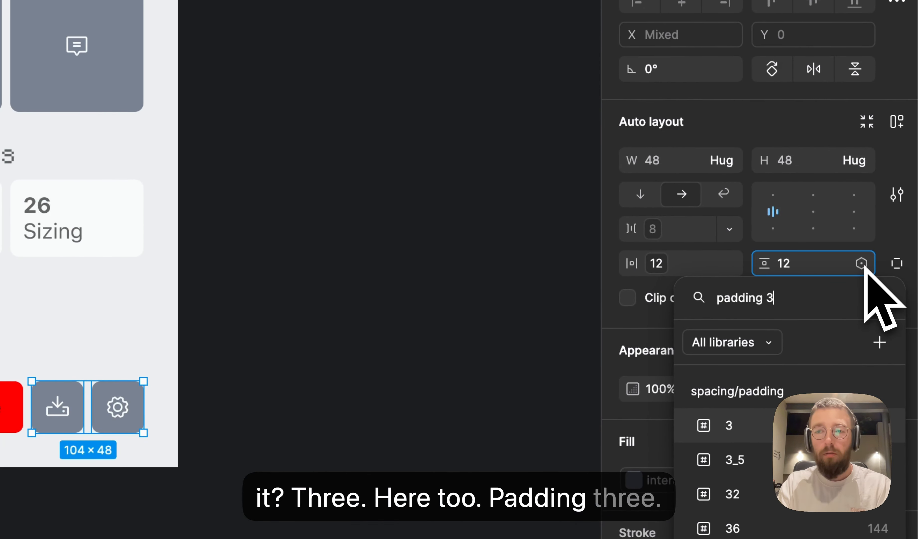
key(Return)
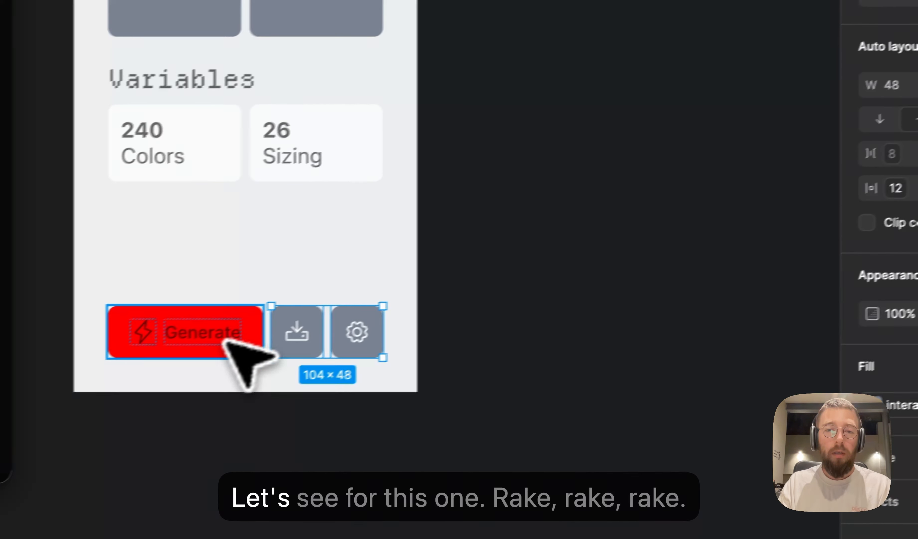
- Bind the gap between the Generate button's icon and label to the spacing/gap 2 variable
click(237, 336)
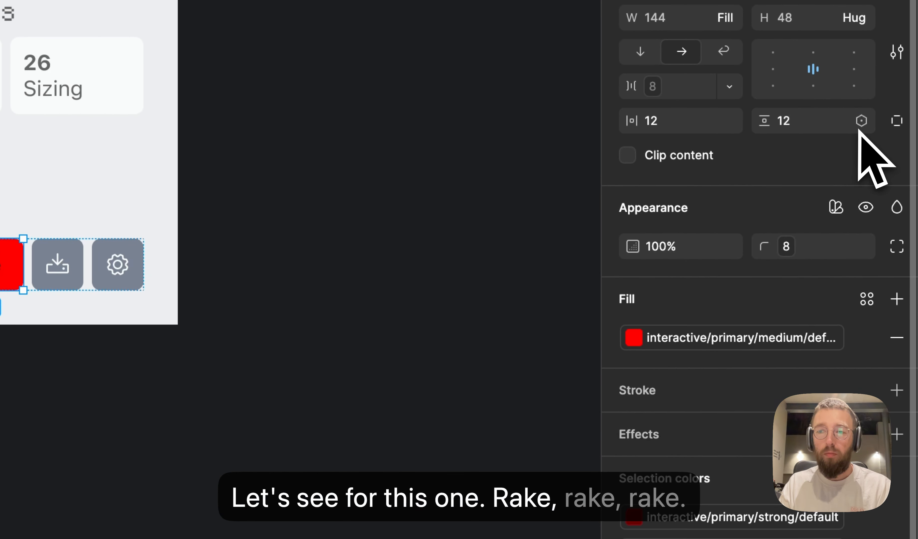
click(729, 87)
click(707, 156)
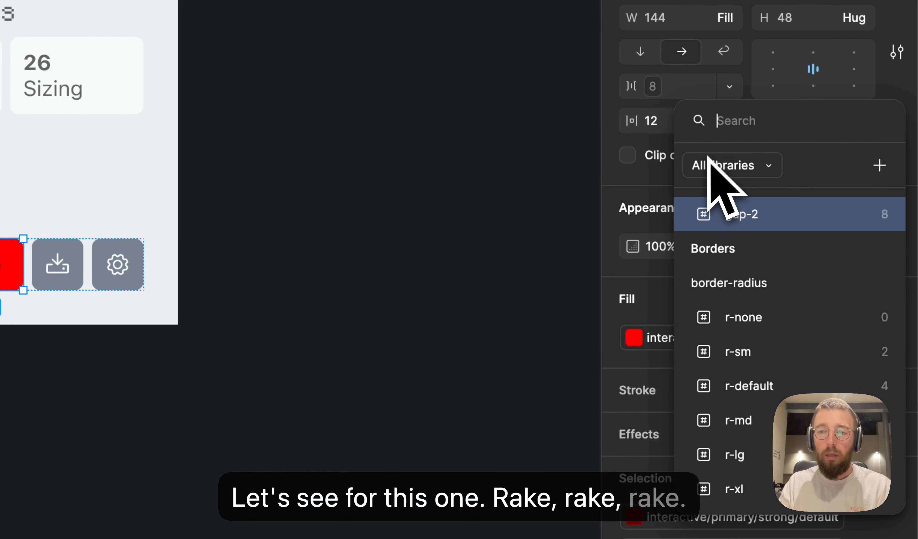
text(gap)
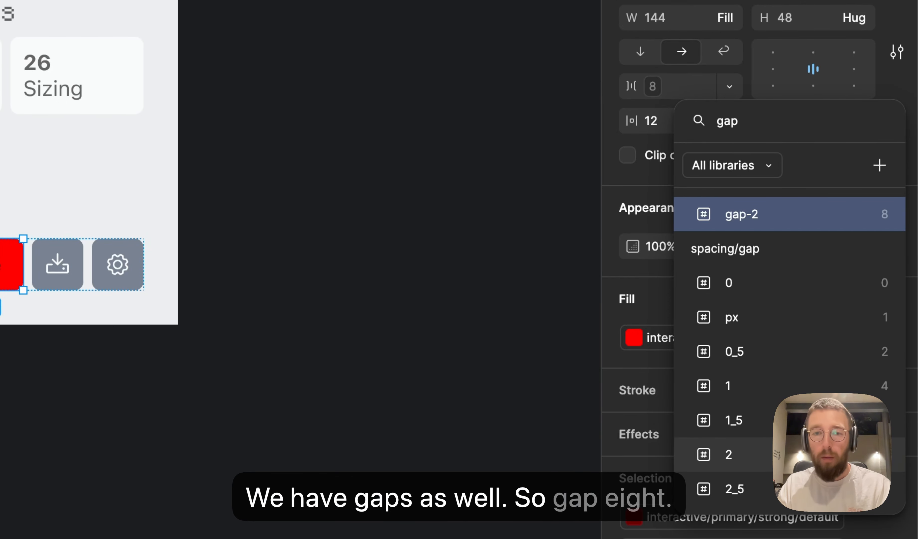
click(827, 455)
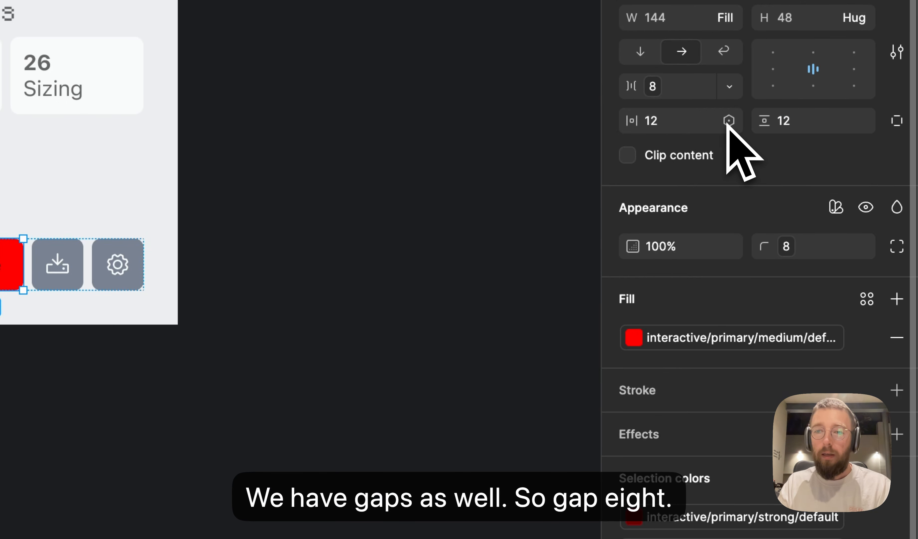
- Bind both the horizontal and vertical padding of the Generate button to the spacing/padding 3 variable
click(728, 122)
text(pa)
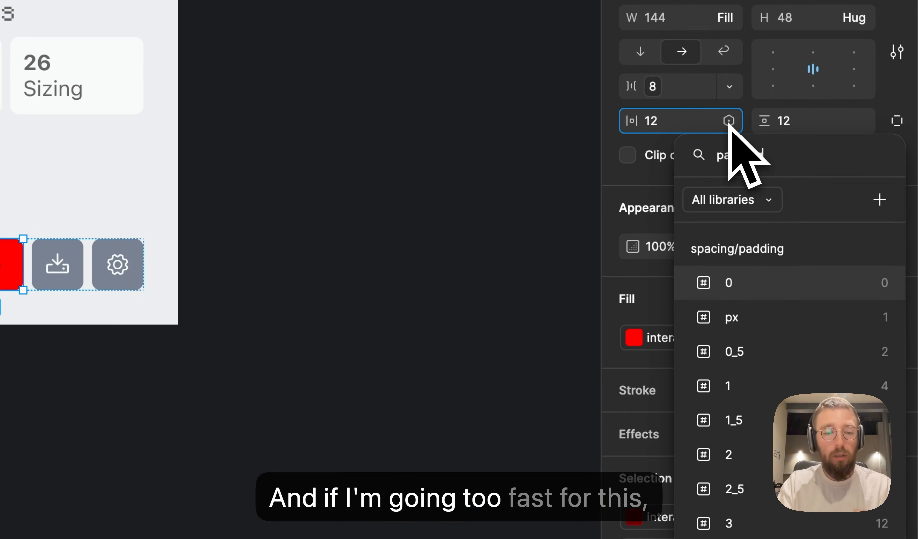
text(dding 3)
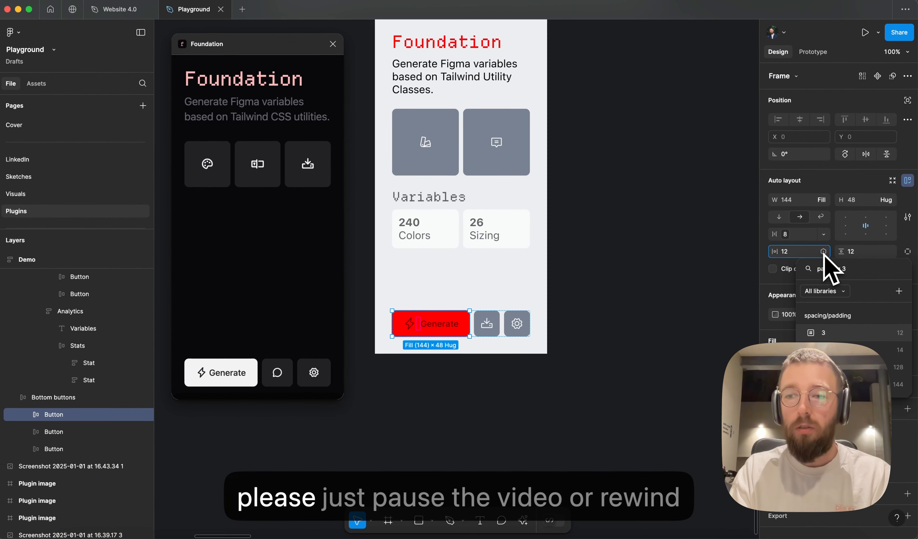
key(Return)
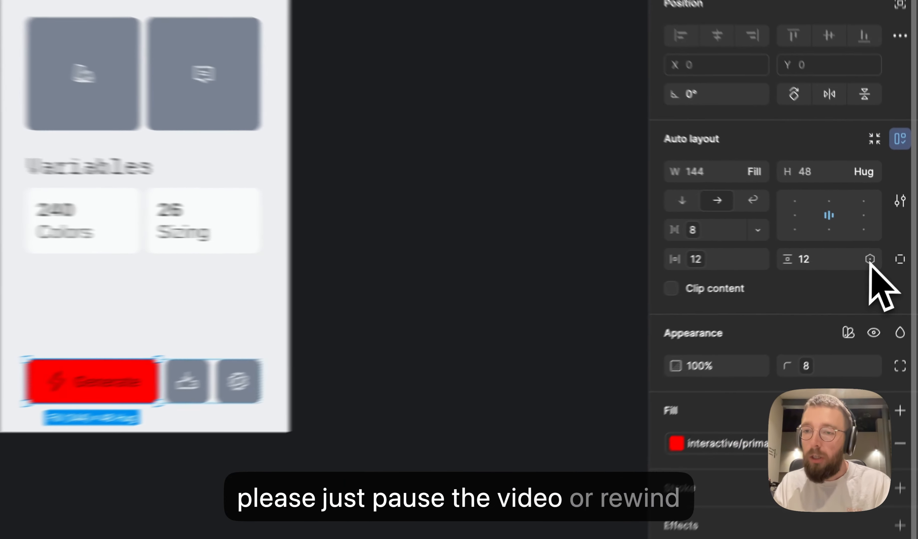
click(890, 252)
text(paddi)
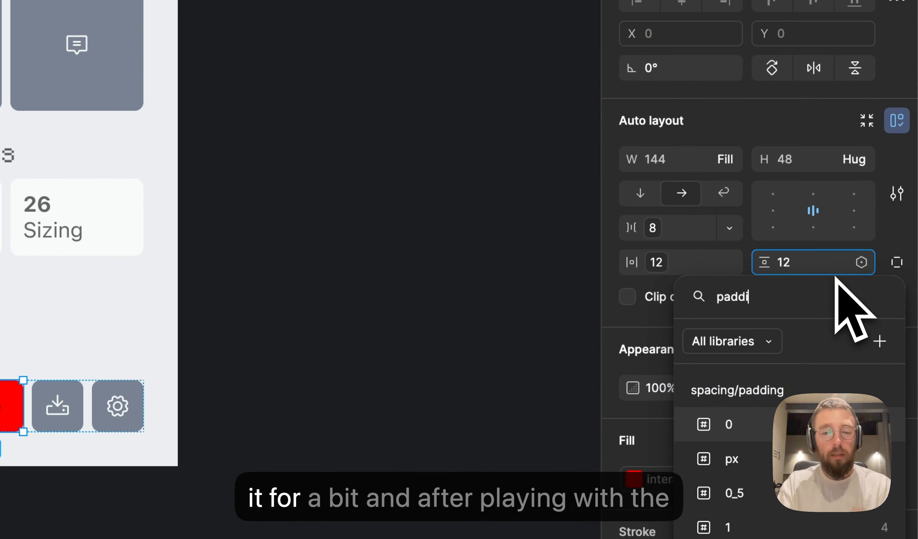
text(ng 3)
key(Return)
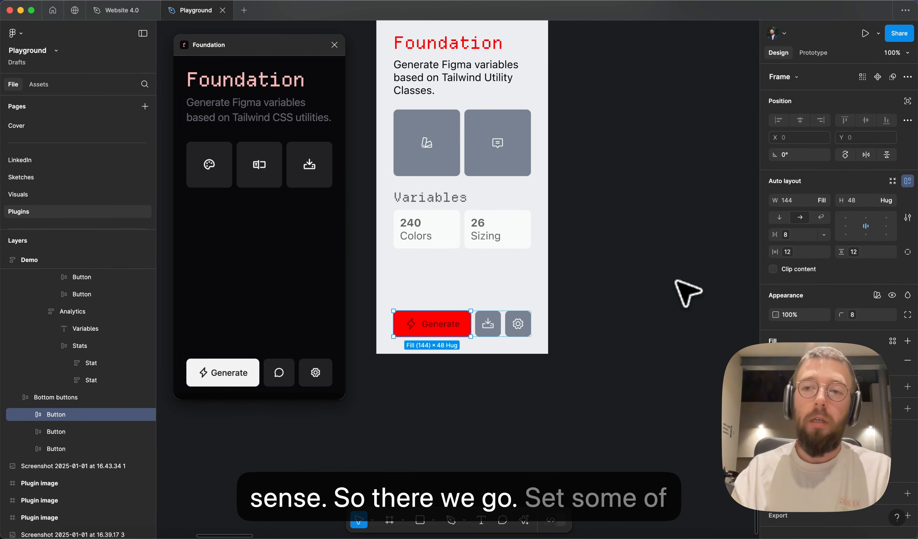
scroll(686, 292, up, 3)
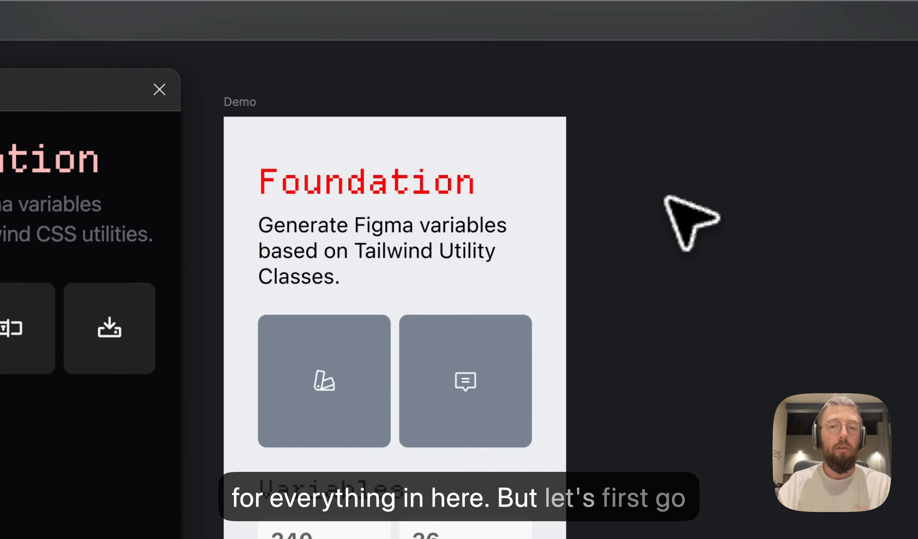
- Duplicate the Demo frame and set the copy's Colors variable mode to Dark
click(245, 101)
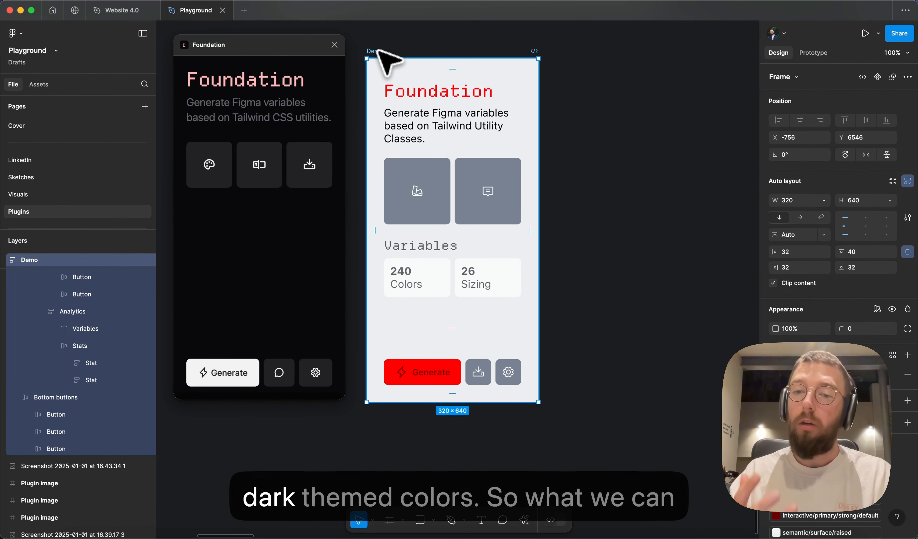
key(cmd+d)
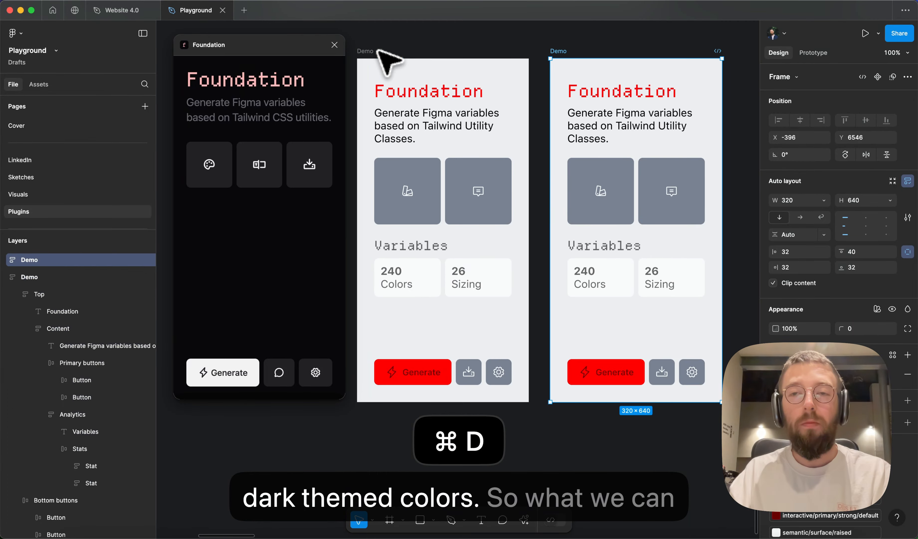
scroll(599, 148, right, 3)
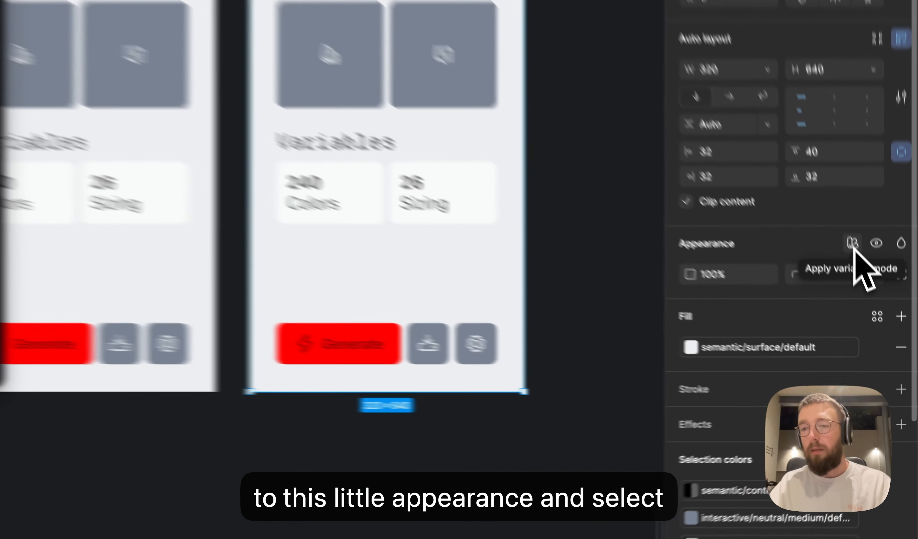
click(877, 309)
mouse_move(842, 340)
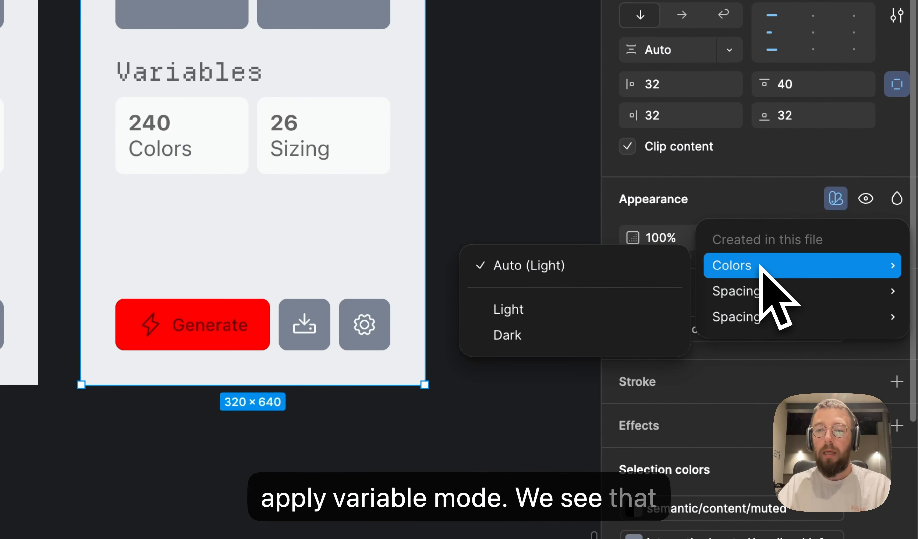
click(535, 335)
scroll(537, 349, right, 5)
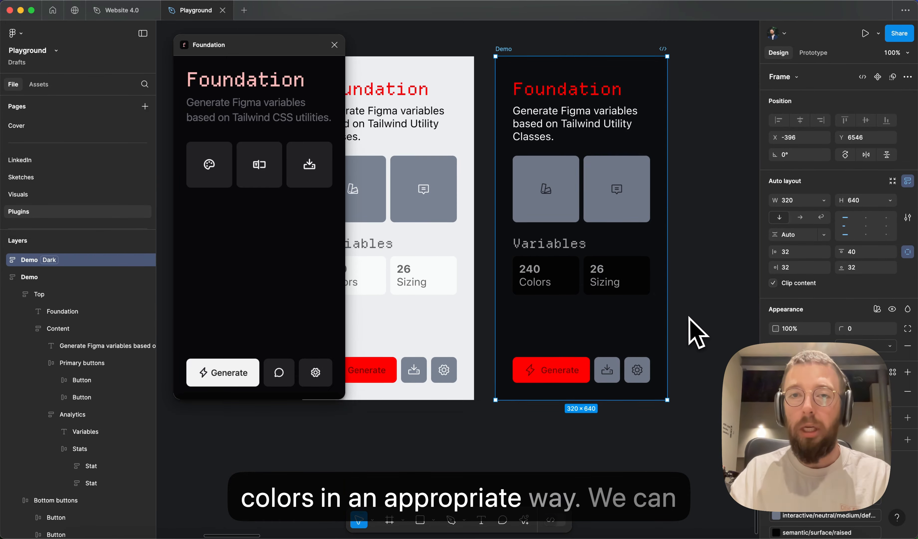
- Set the description text in both the light and dark Demo frames to the semantic/content/muted color variable
scroll(686, 332, left, 5)
scroll(686, 332, up, 2)
super+click(422, 143)
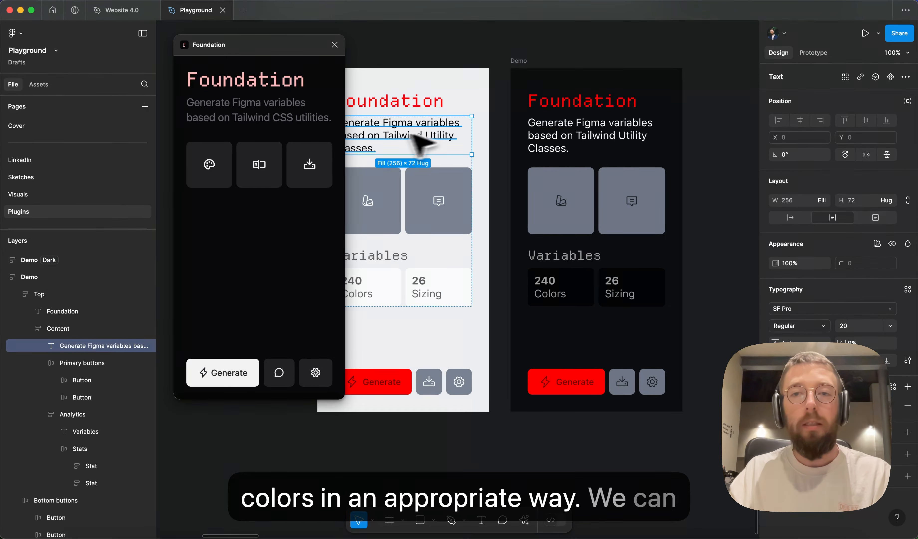
shift+super+click(580, 135)
click(792, 406)
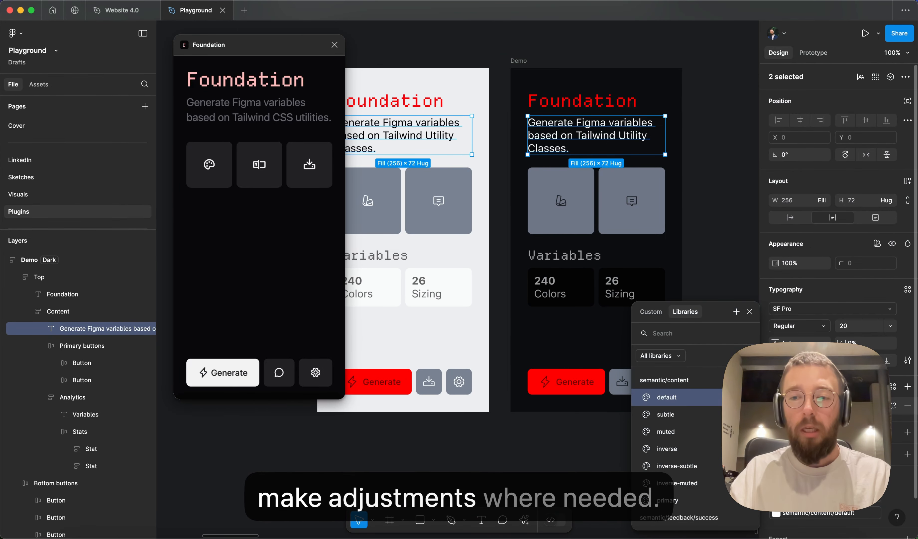
click(694, 431)
click(728, 287)
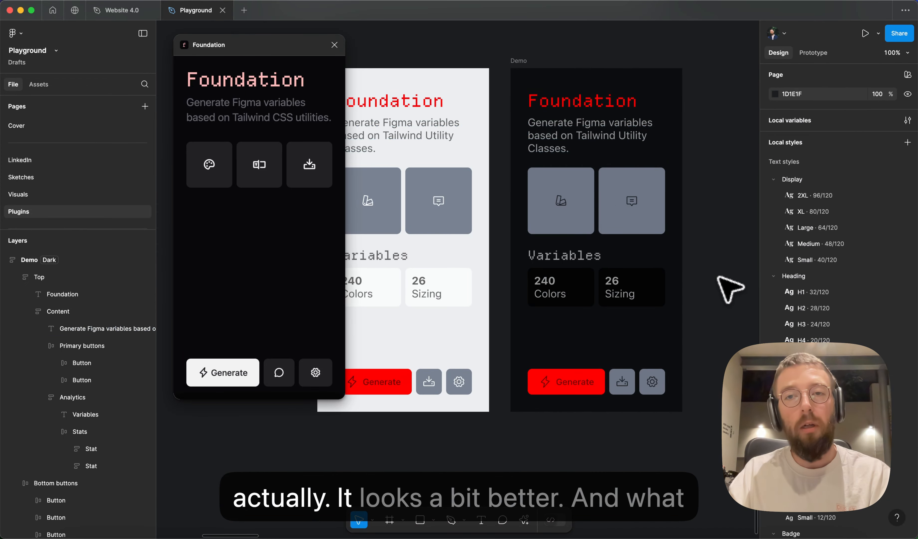
- Close the Foundation plugin window
scroll(728, 287, left, 2)
scroll(728, 287, up, 1)
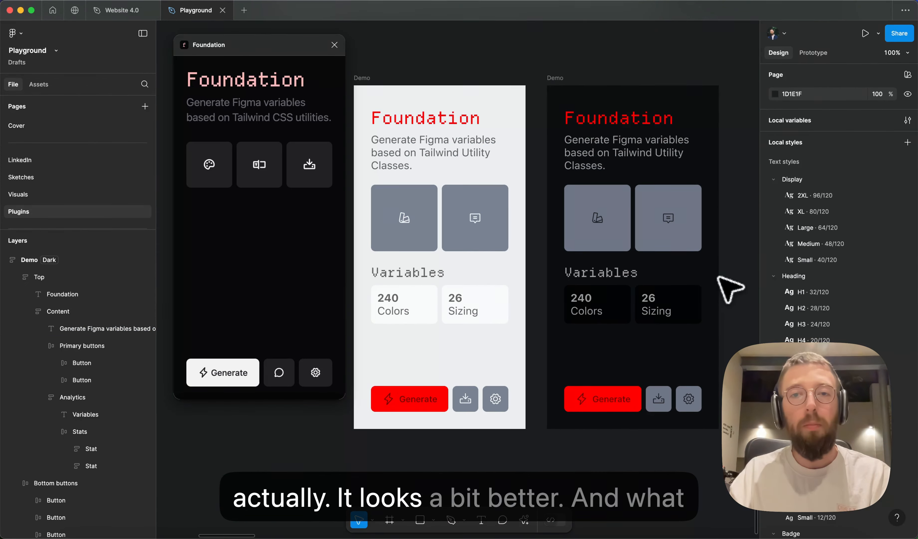
click(428, 121)
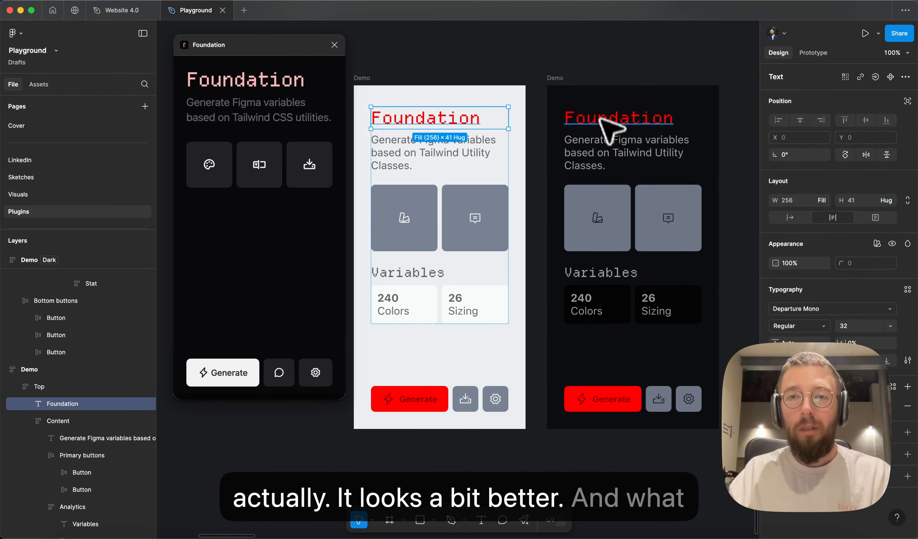
click(596, 61)
scroll(596, 56, right, 2)
scroll(596, 56, down, 1)
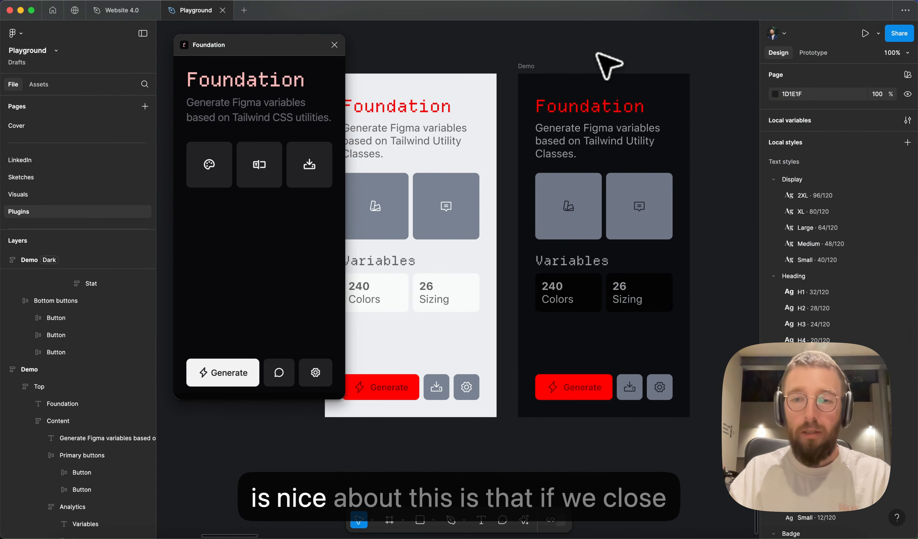
click(333, 45)
scroll(498, 58, down, 4)
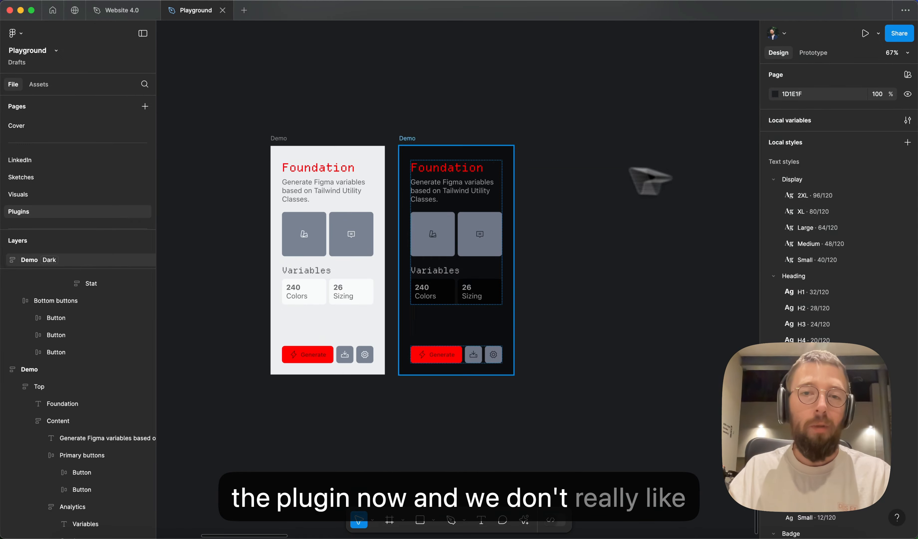
- Open the file's local variables with nothing selected on the canvas
click(340, 168)
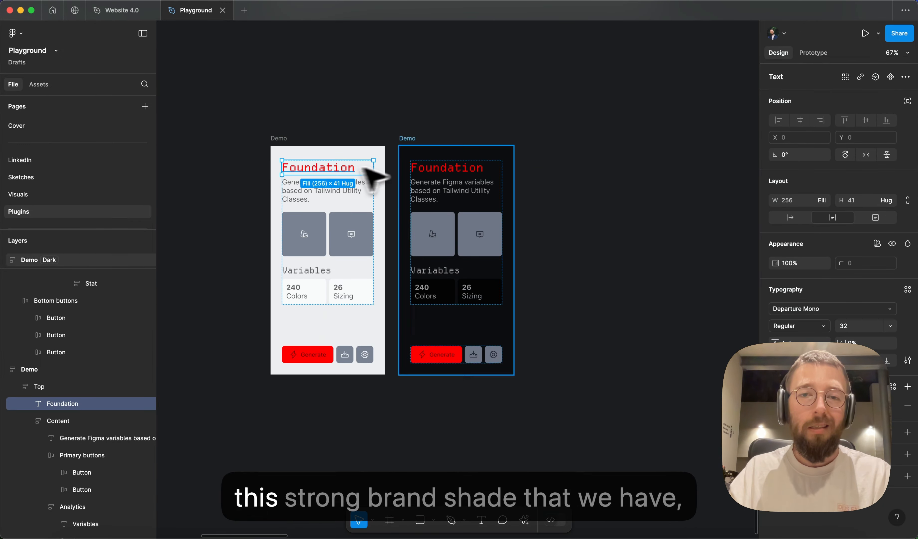
click(431, 171)
click(609, 179)
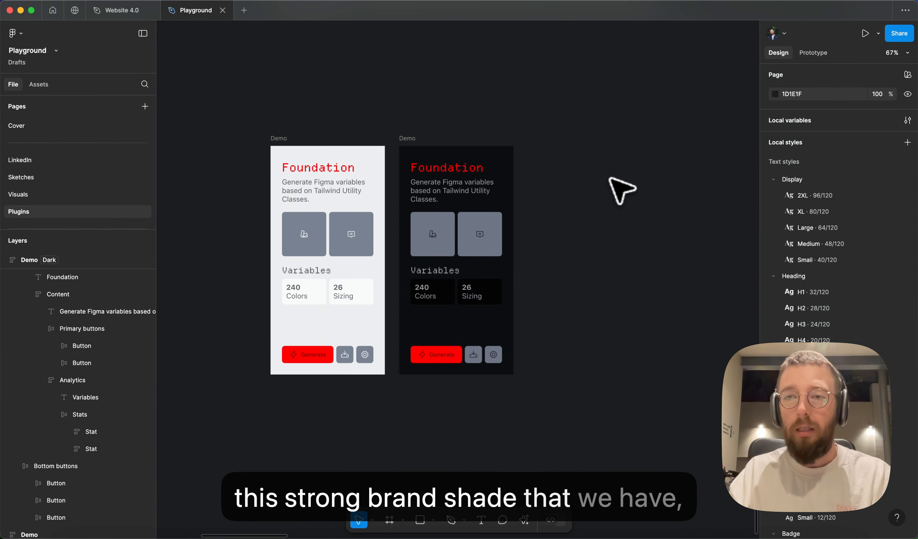
click(795, 122)
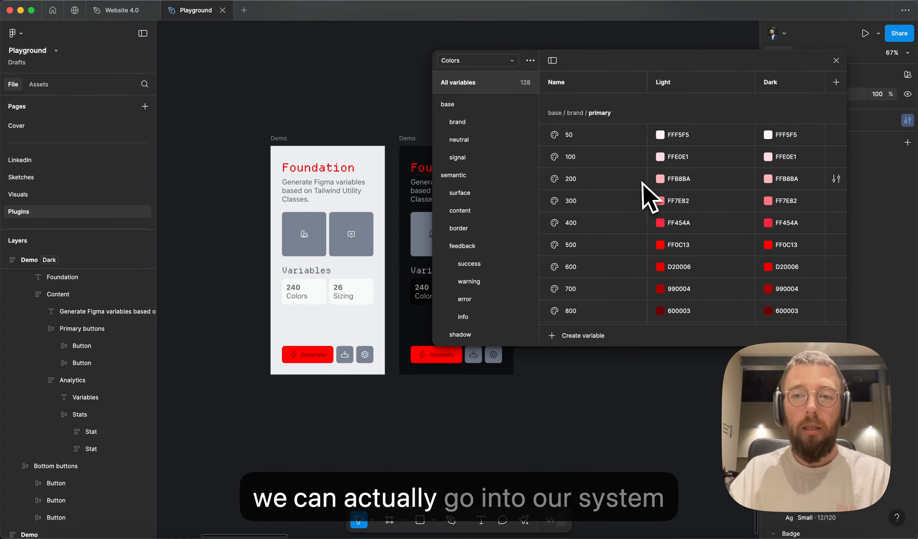
- Try FEA9AC as the Light value of base/brand/primary/500, copy the primary/200 hex value, and undo the color change
click(661, 246)
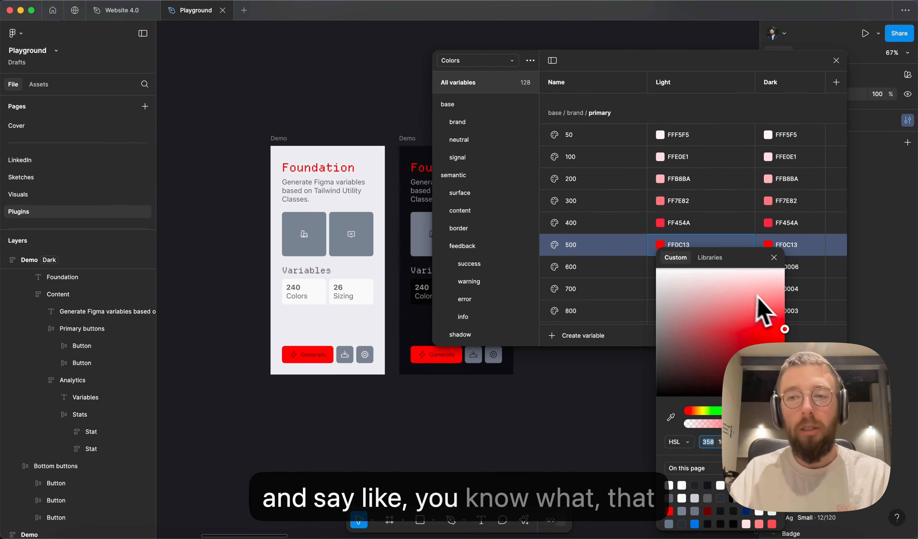
drag(782, 299, 781, 294)
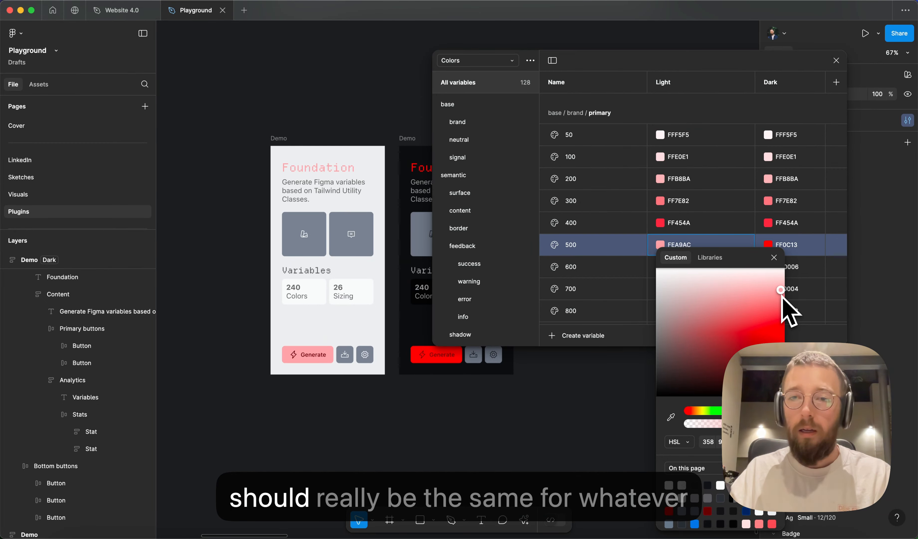
click(706, 180)
key(super+a)
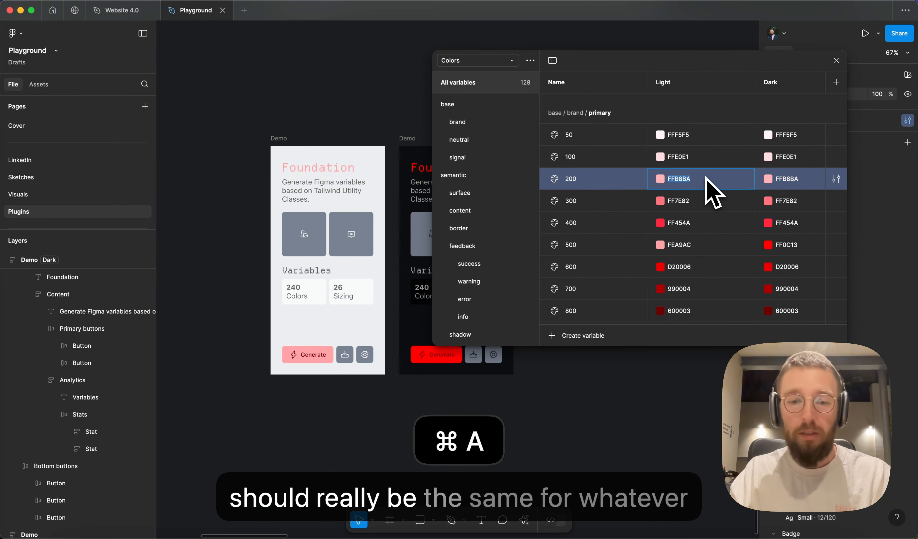
key(super+c)
double_click(693, 246)
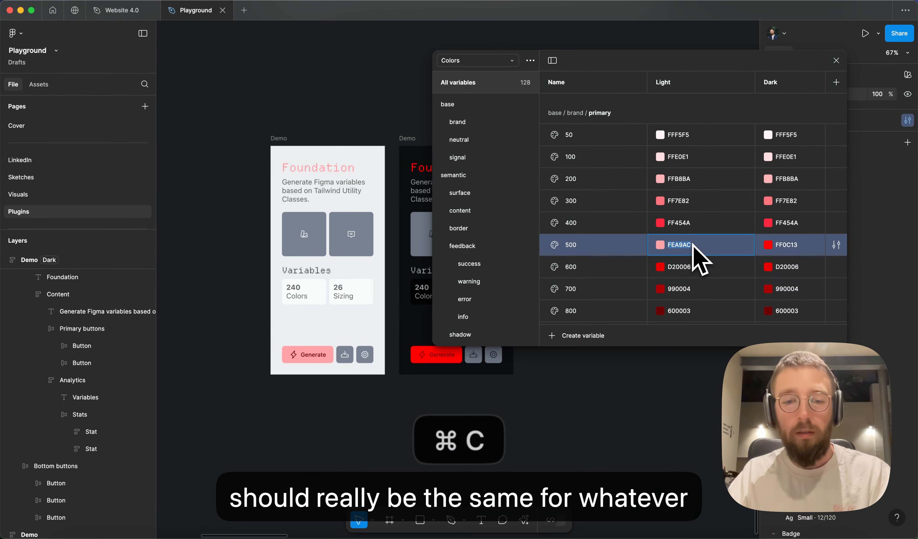
double_click(786, 181)
key(super+z)
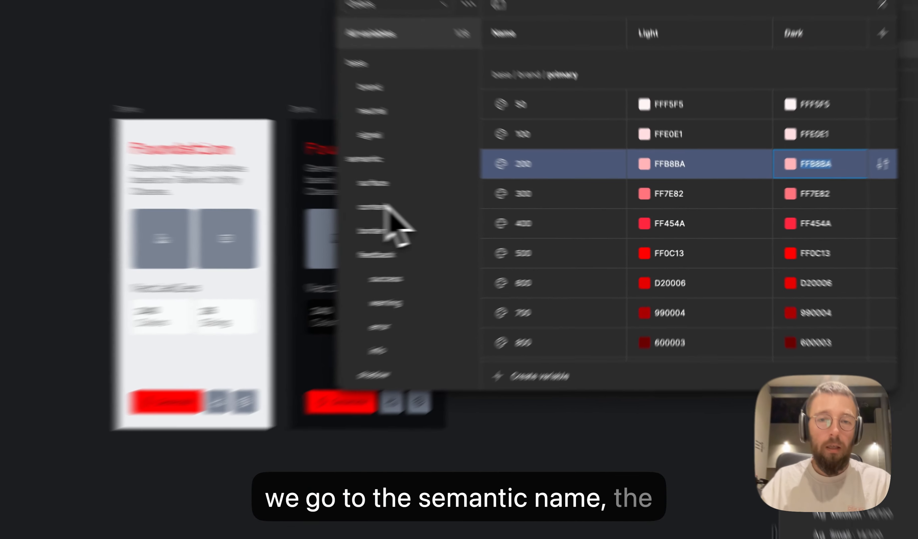
- Link the semantic/content/primary variable to base/brand/primary/200 in both the Light and Dark modes
click(461, 210)
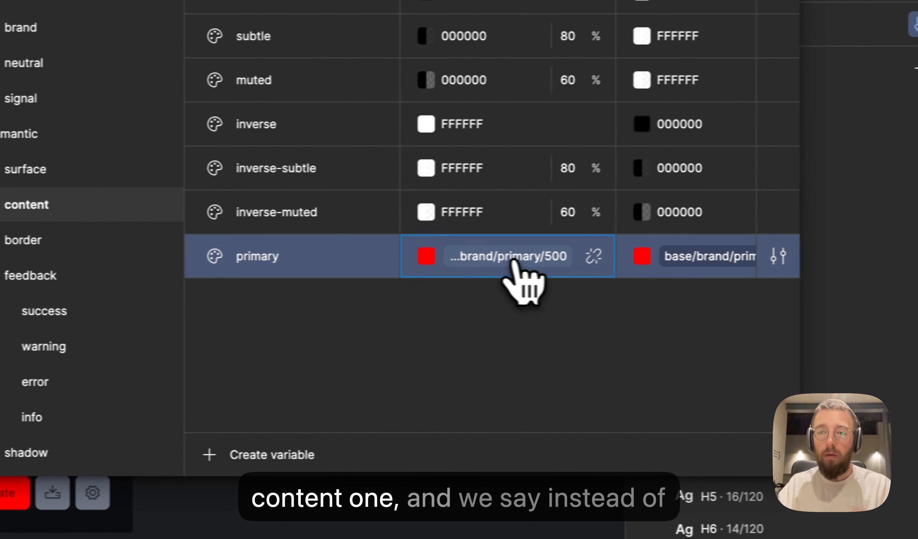
click(676, 255)
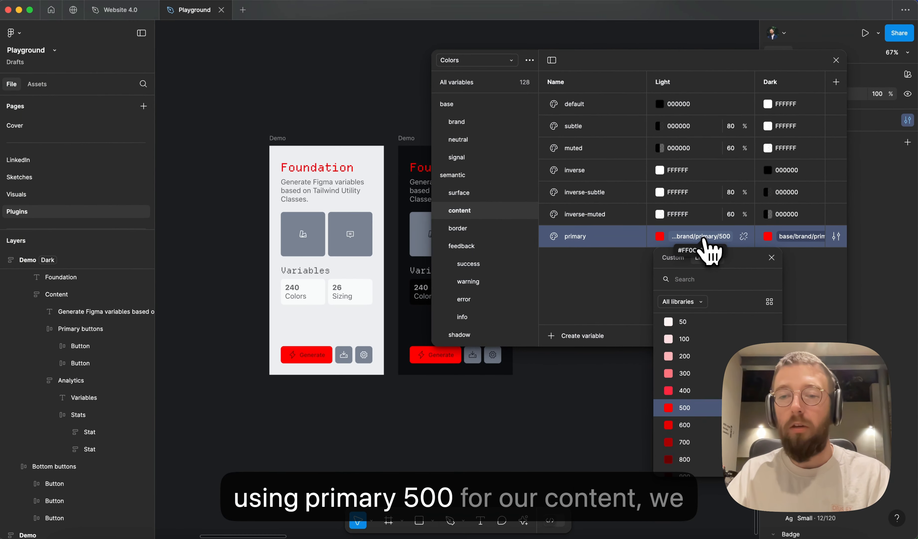
click(706, 356)
click(802, 237)
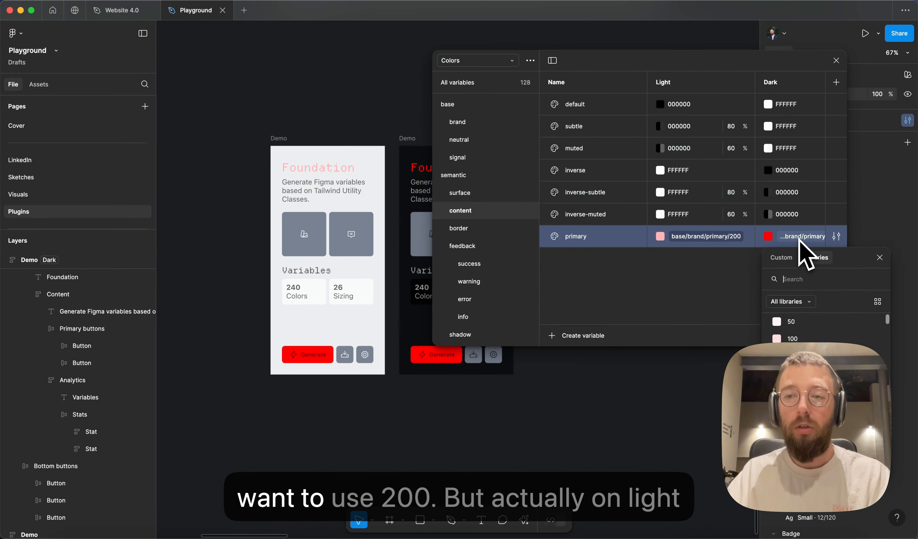
click(807, 356)
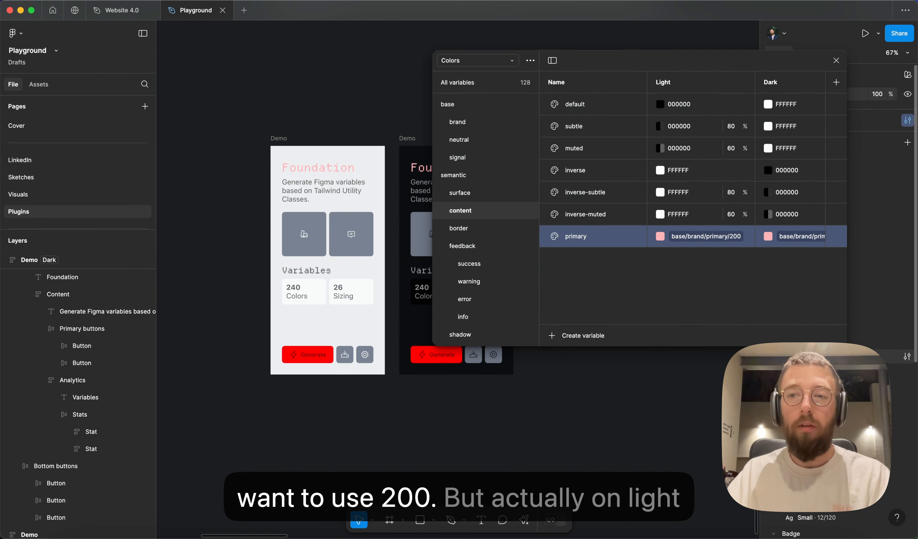
- Link the Light mode value of semantic/content/primary to base/brand/primary/300 and close the variables window
click(687, 239)
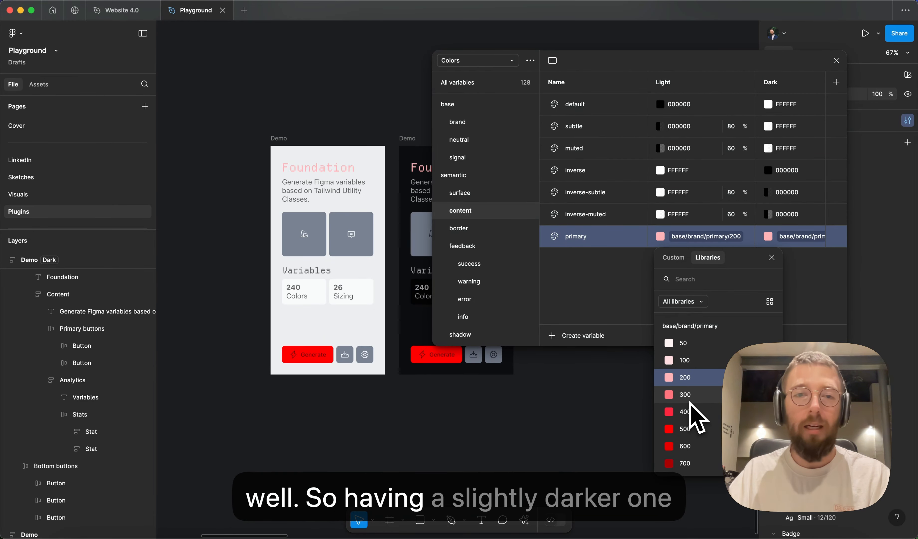
click(685, 394)
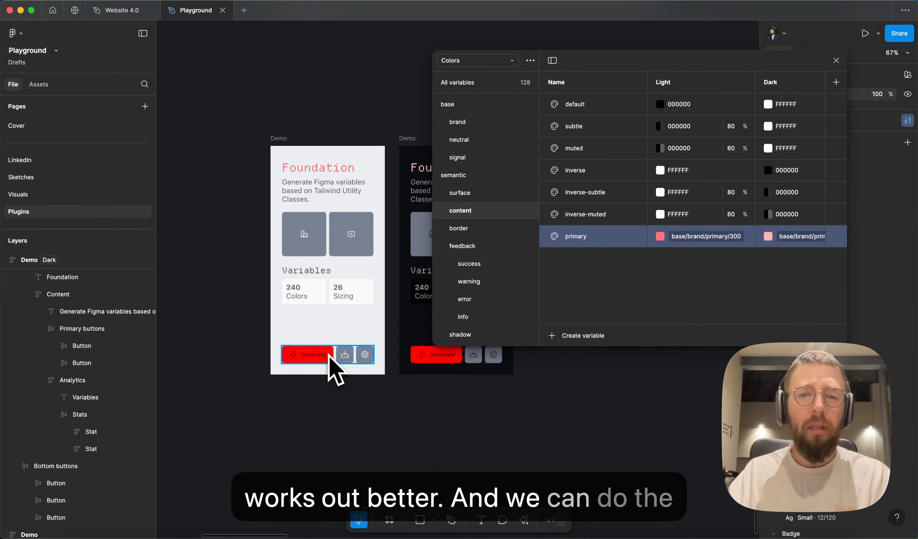
scroll(451, 297, down, 6)
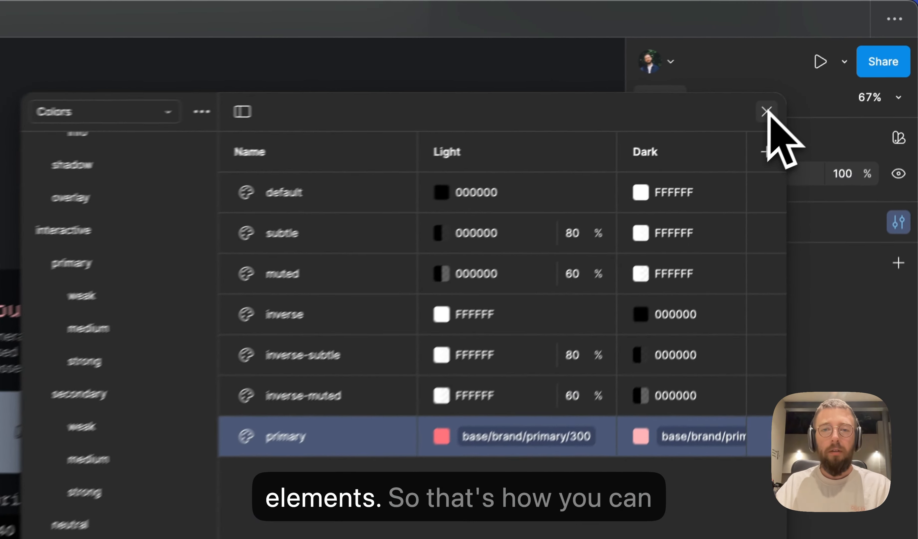
click(767, 111)
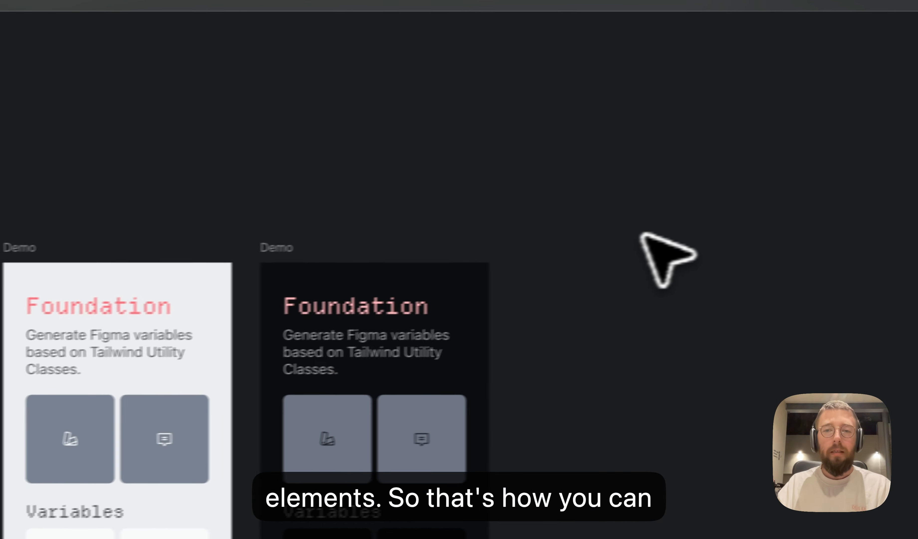
- Apply the Heading H1 32/120 text style to the Foundation titles in both Demo frames
click(150, 307)
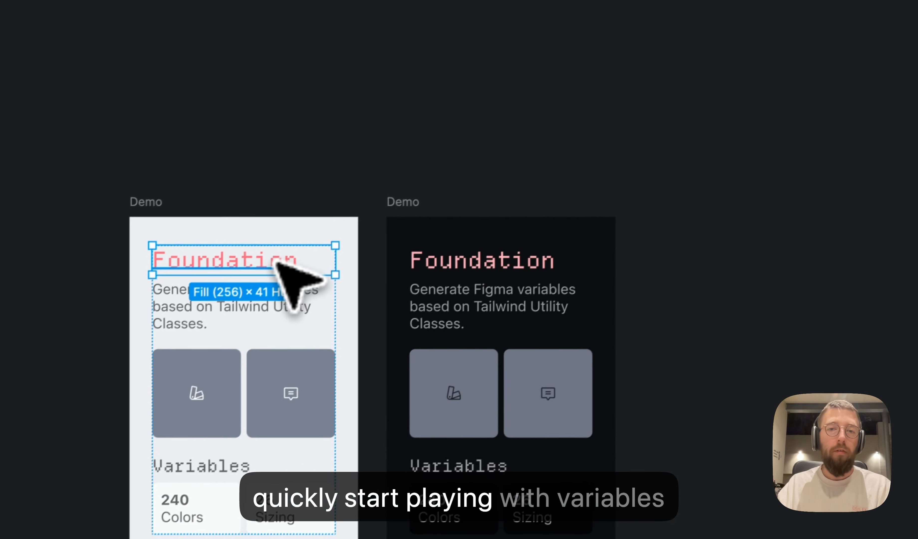
click(475, 257)
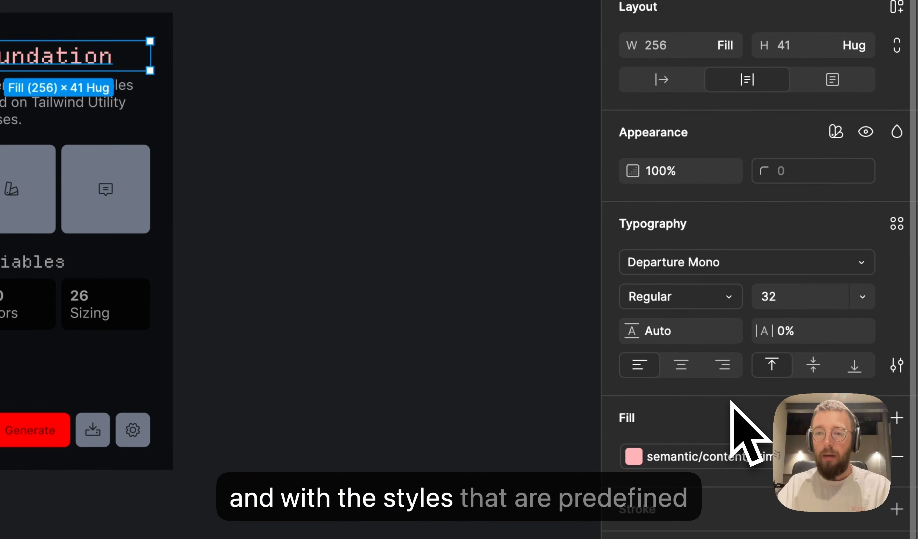
click(910, 229)
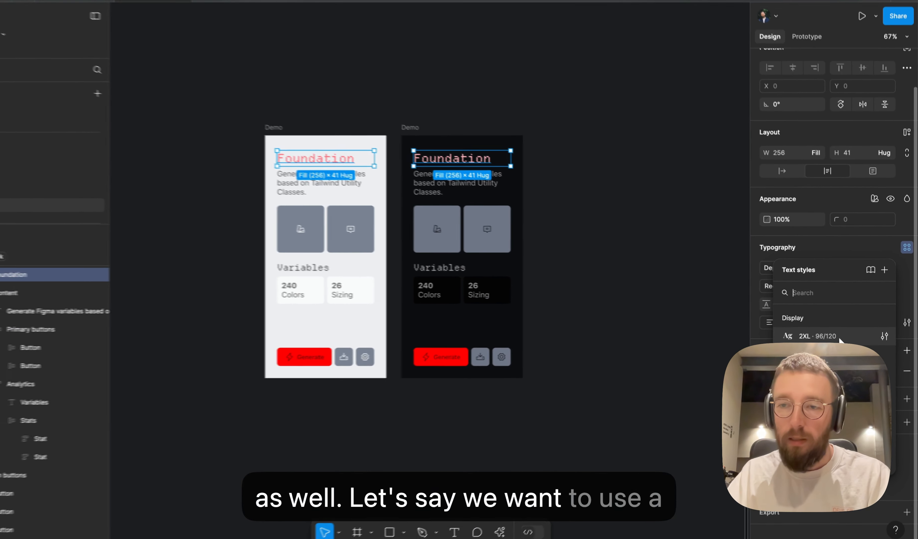
key(Escape)
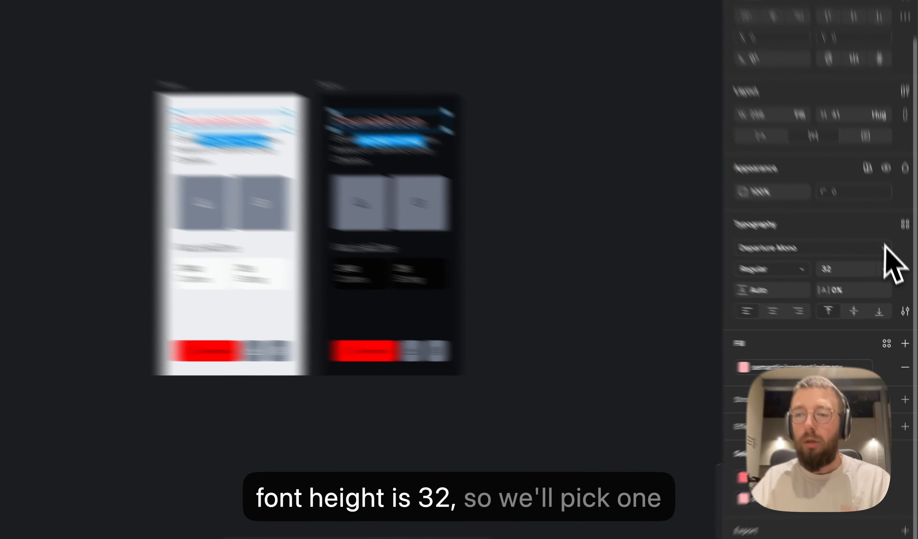
click(906, 224)
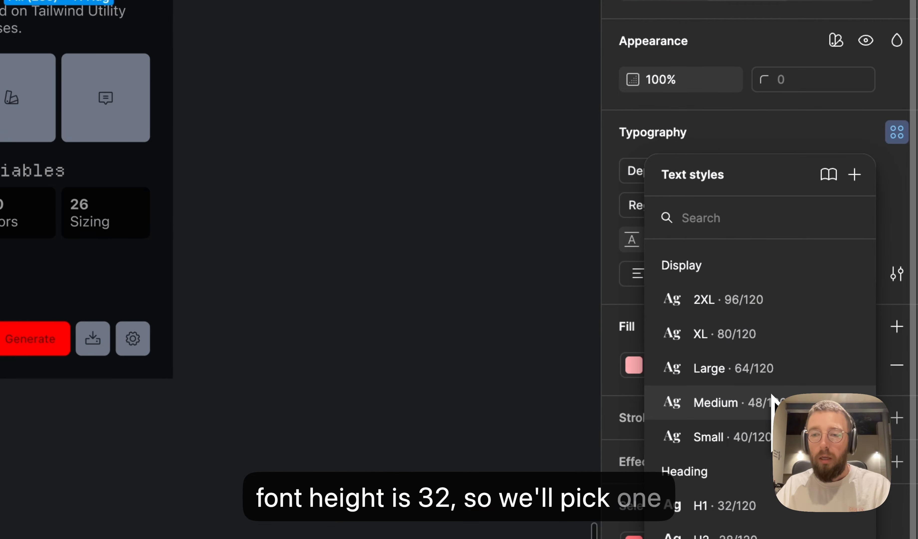
scroll(771, 396, down, 3)
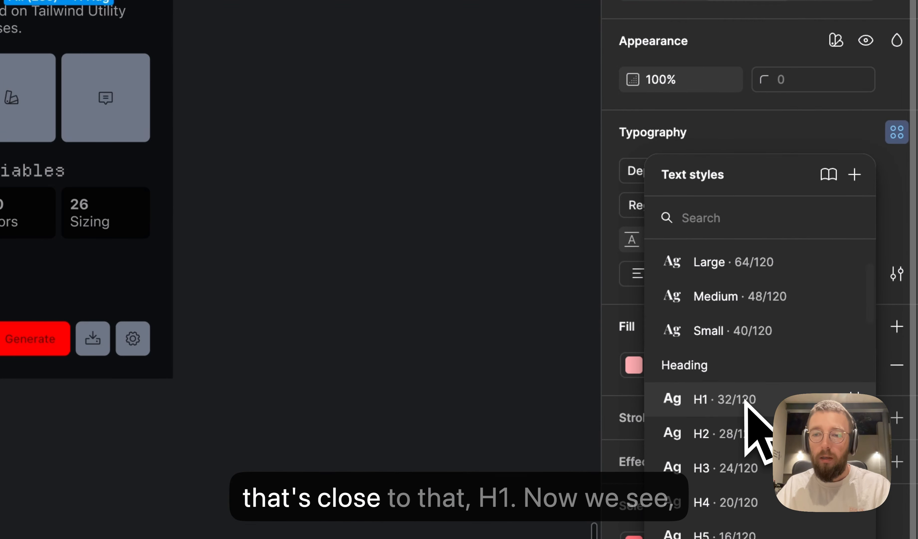
click(744, 400)
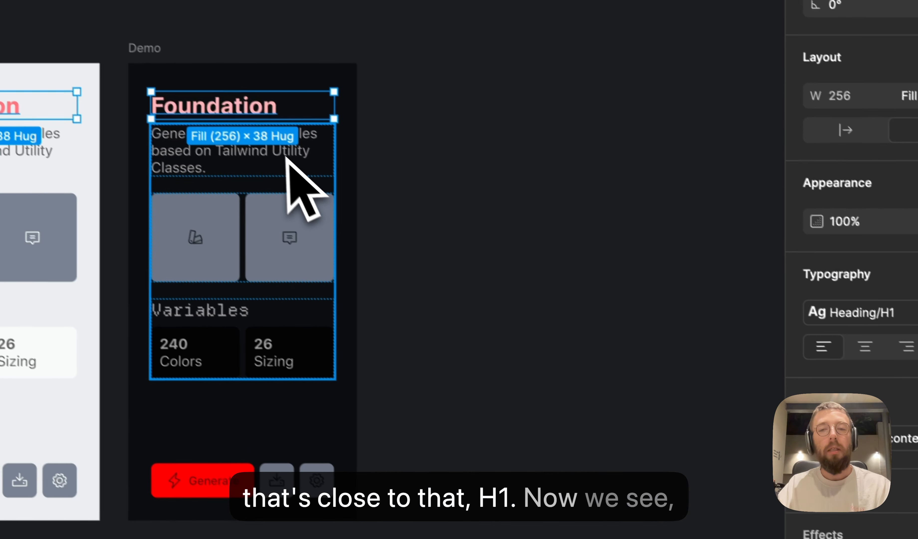